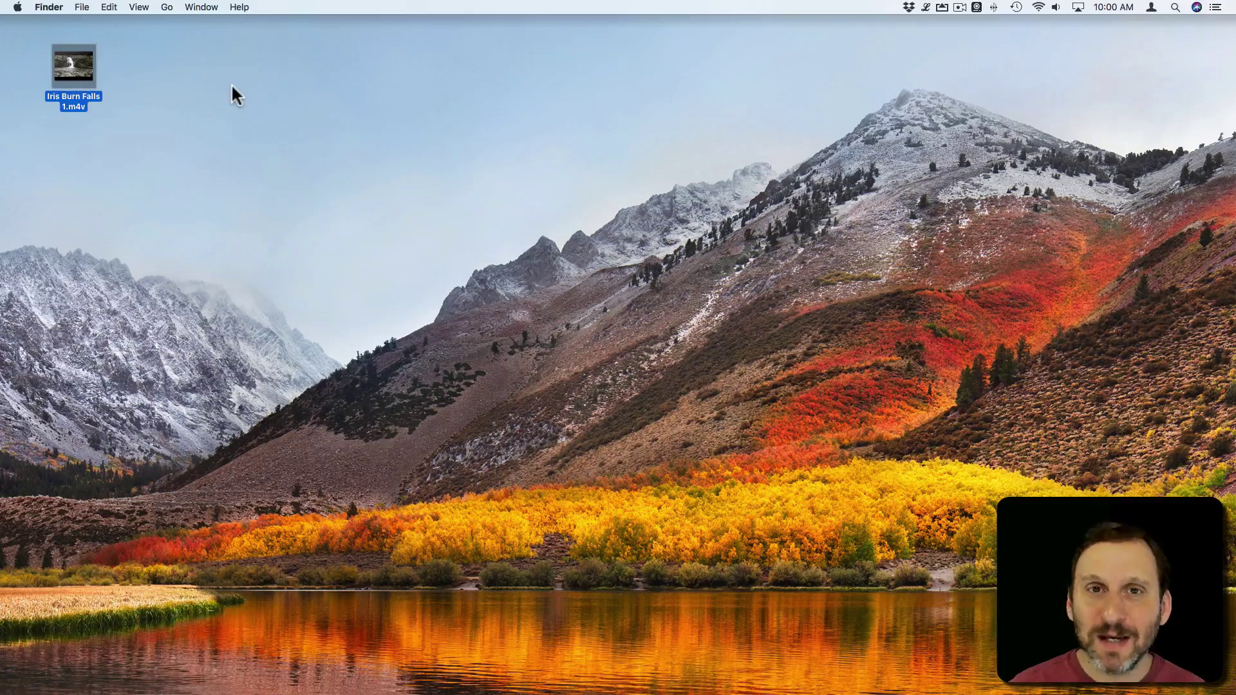
Step: Preview the waterfall video, skim through it, then close the preview
double_click(89, 58)
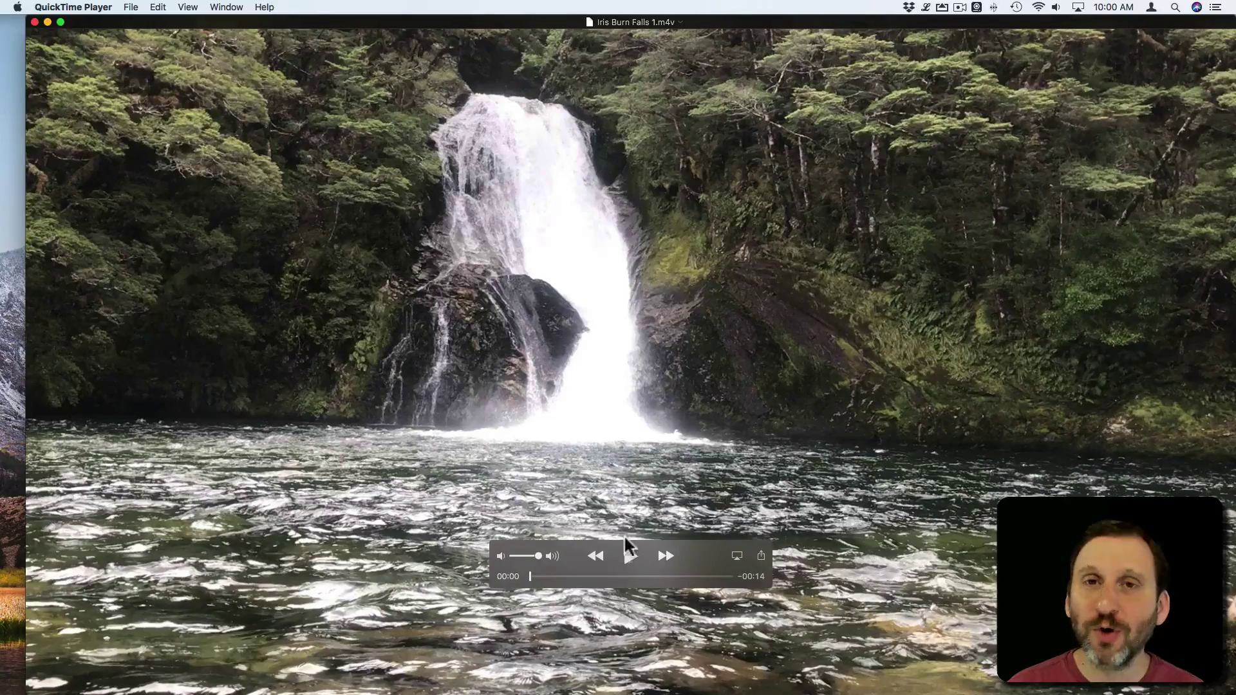
drag(530, 570, 699, 577)
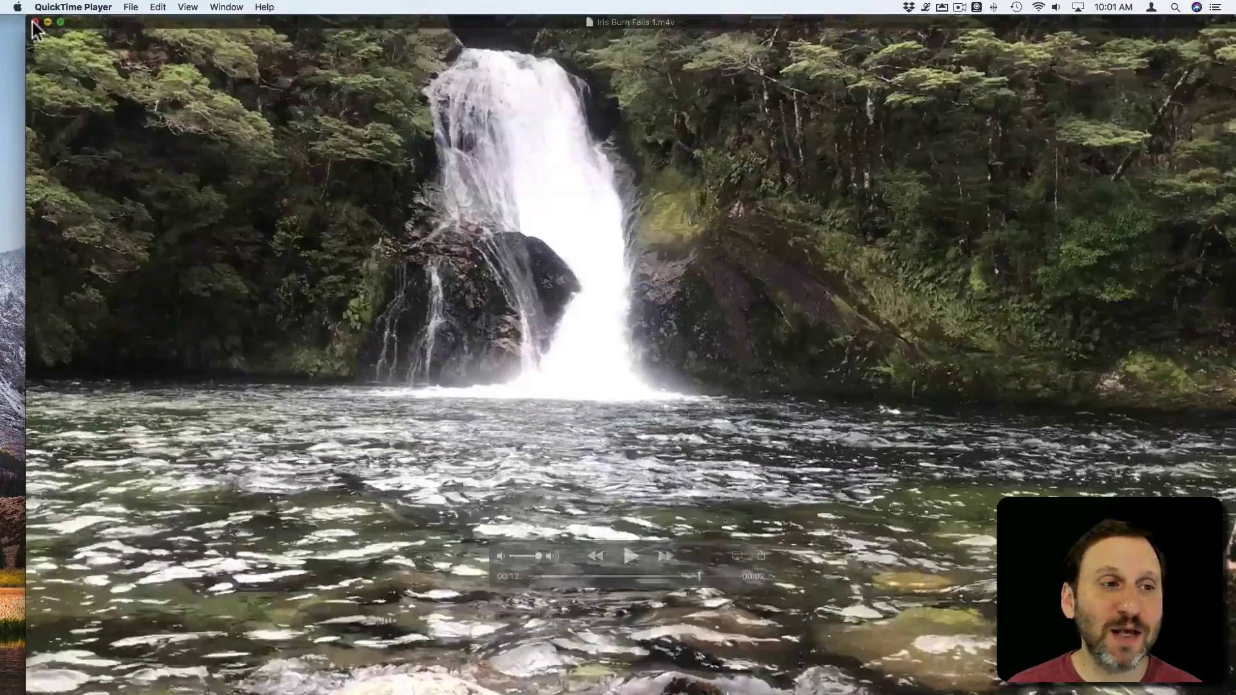
click(34, 22)
click(147, 77)
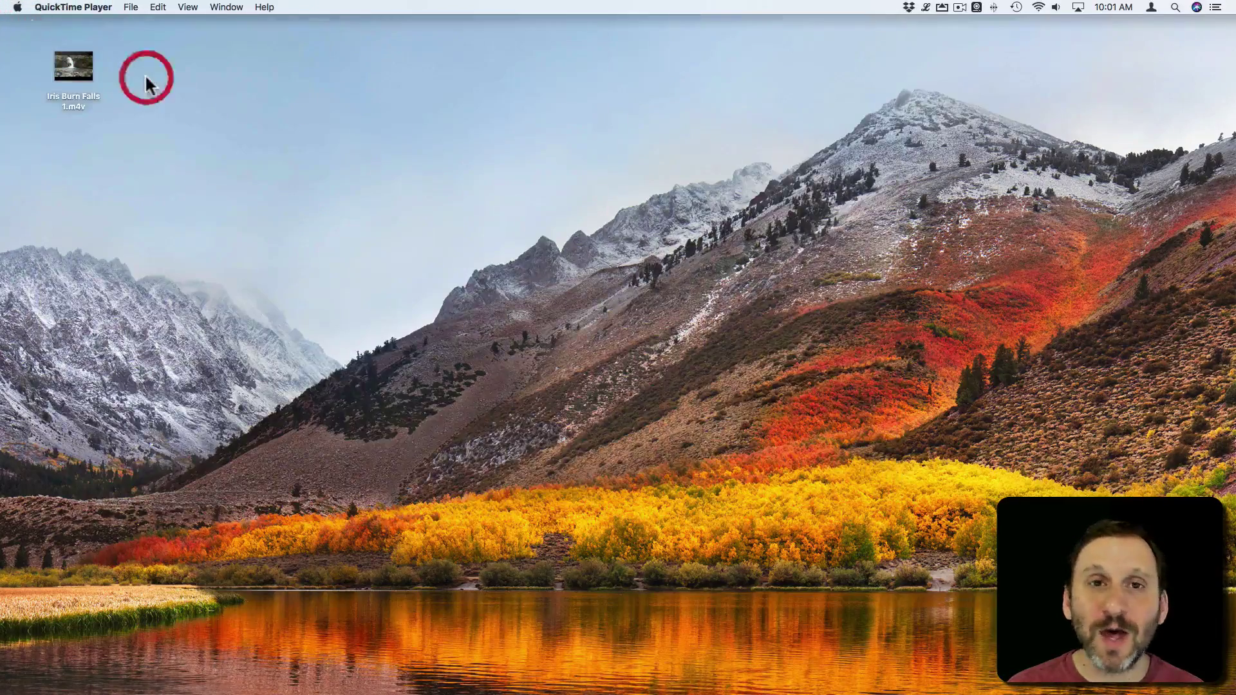
Step: Launch Keynote and create a new presentation with the Black theme
mouse_move(726, 688)
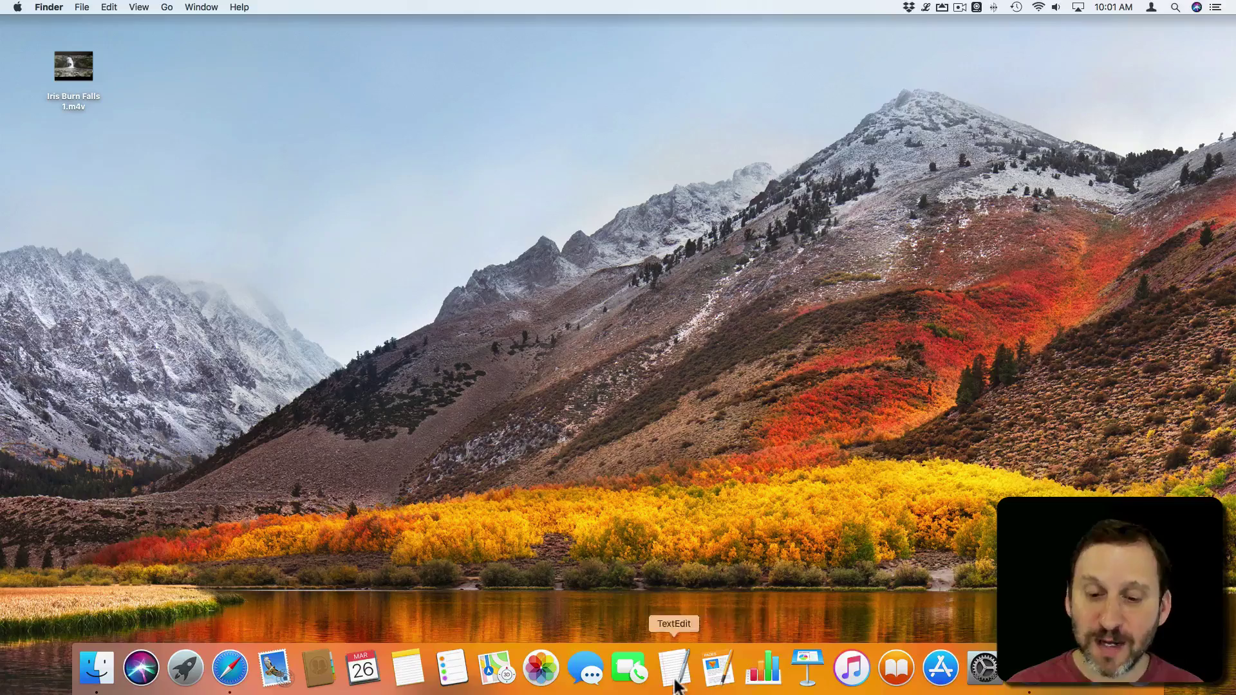
click(810, 663)
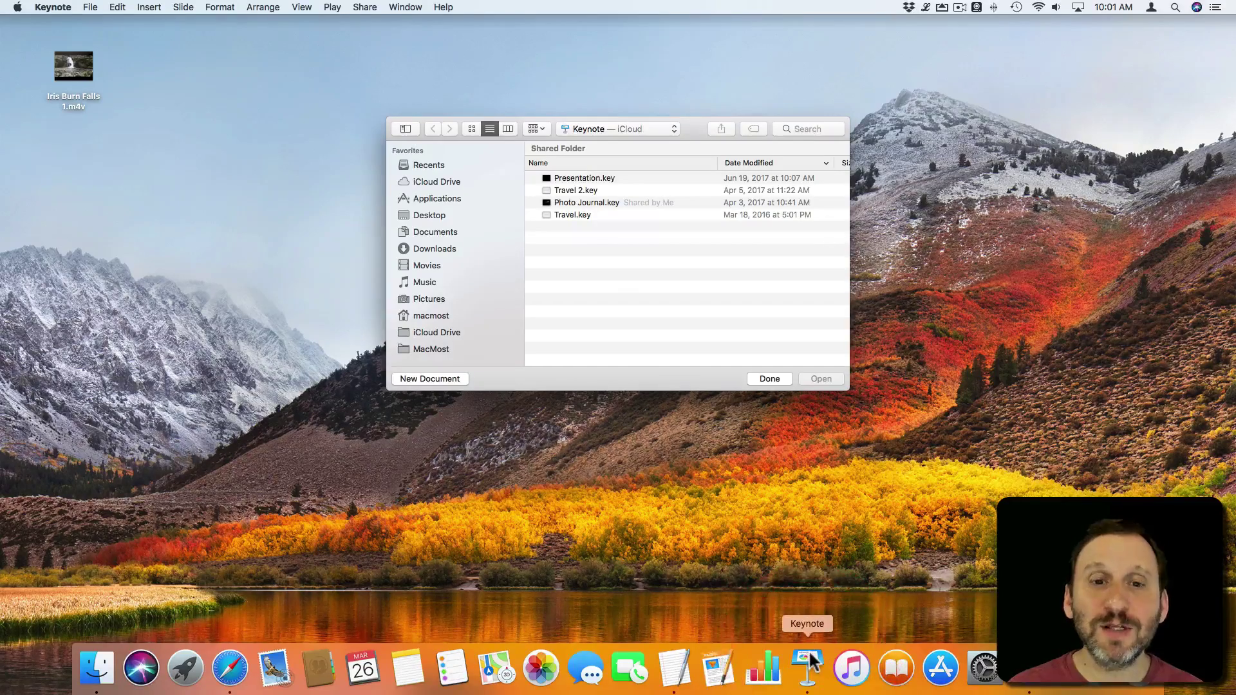
click(442, 378)
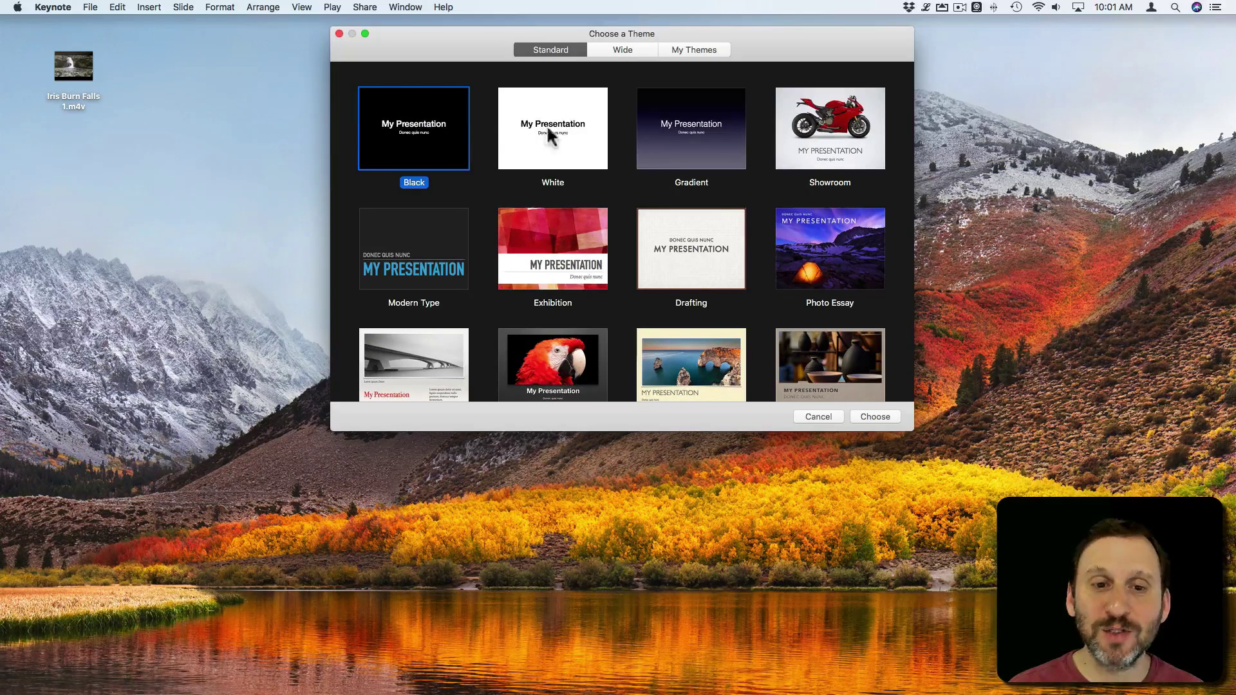
double_click(423, 123)
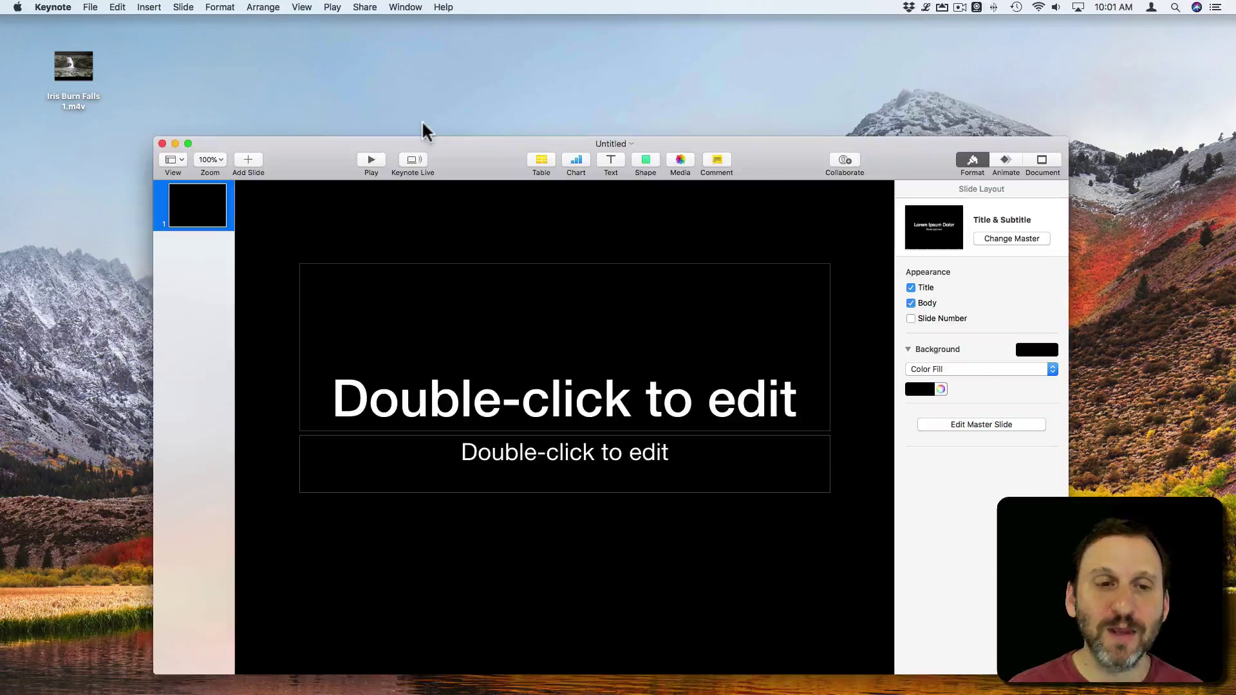
drag(482, 168, 438, 70)
Step: Delete the title and subtitle placeholders from the slide
click(510, 285)
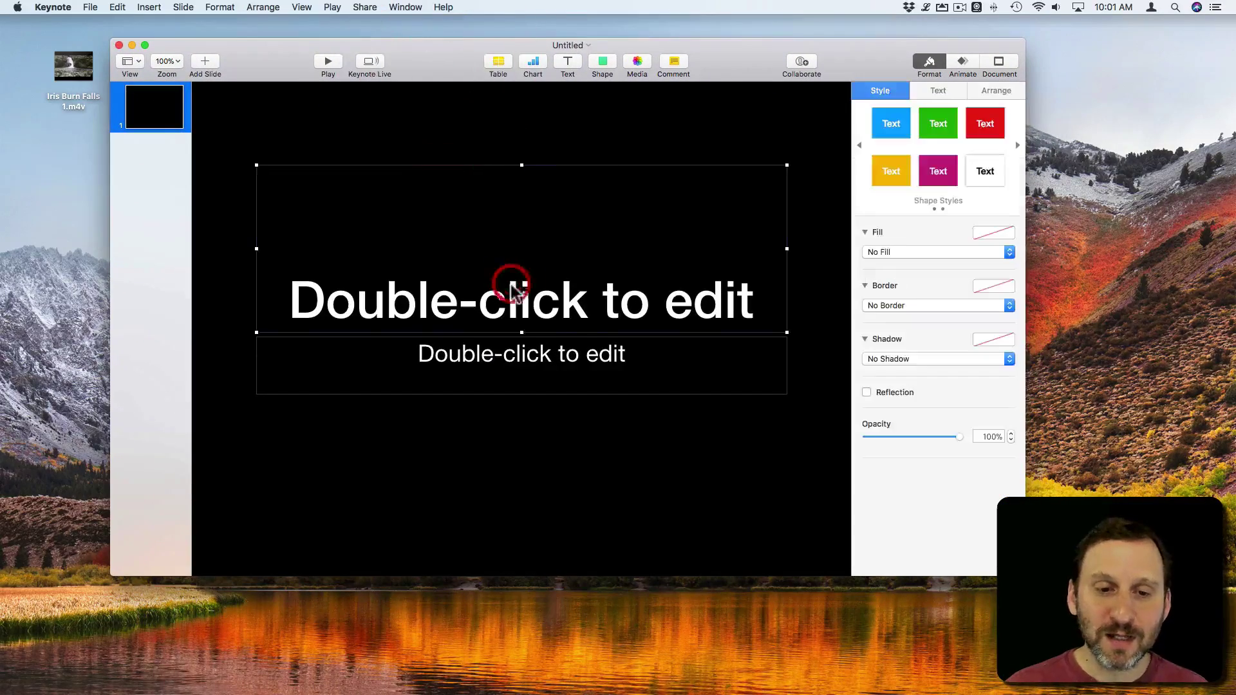
key(Delete)
click(472, 361)
key(Delete)
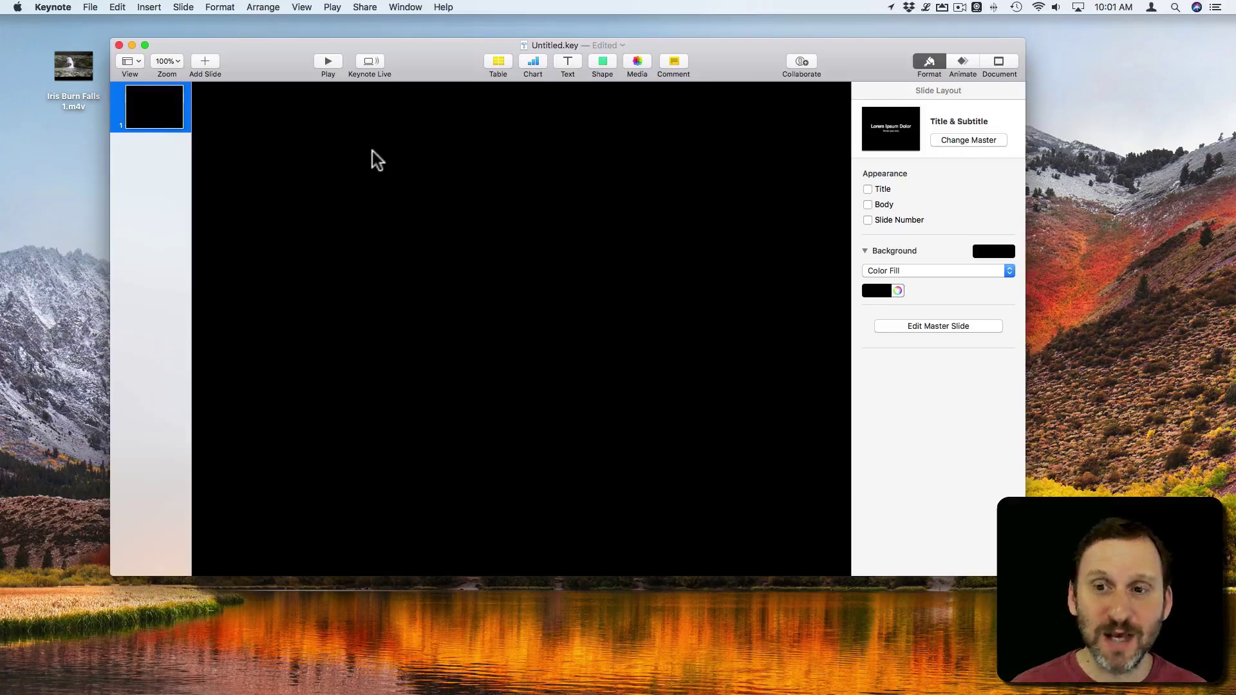
Step: Set a custom slide size of 1280 × 720 in the Document settings
click(991, 60)
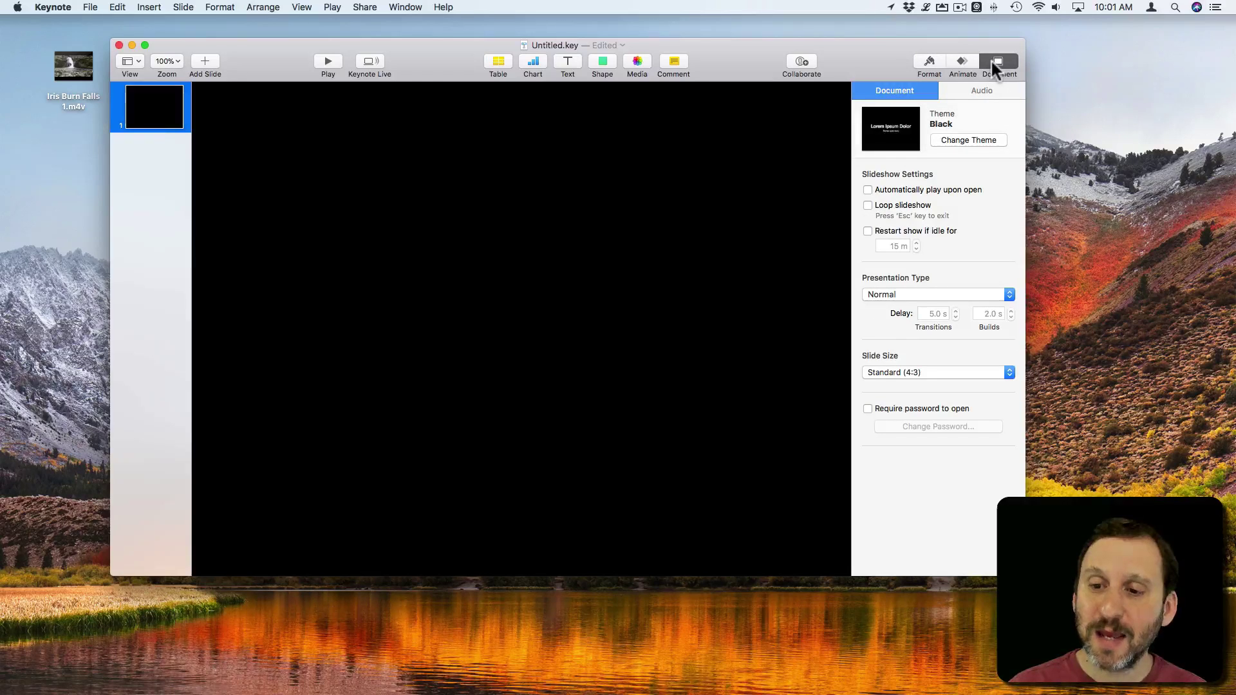
click(900, 372)
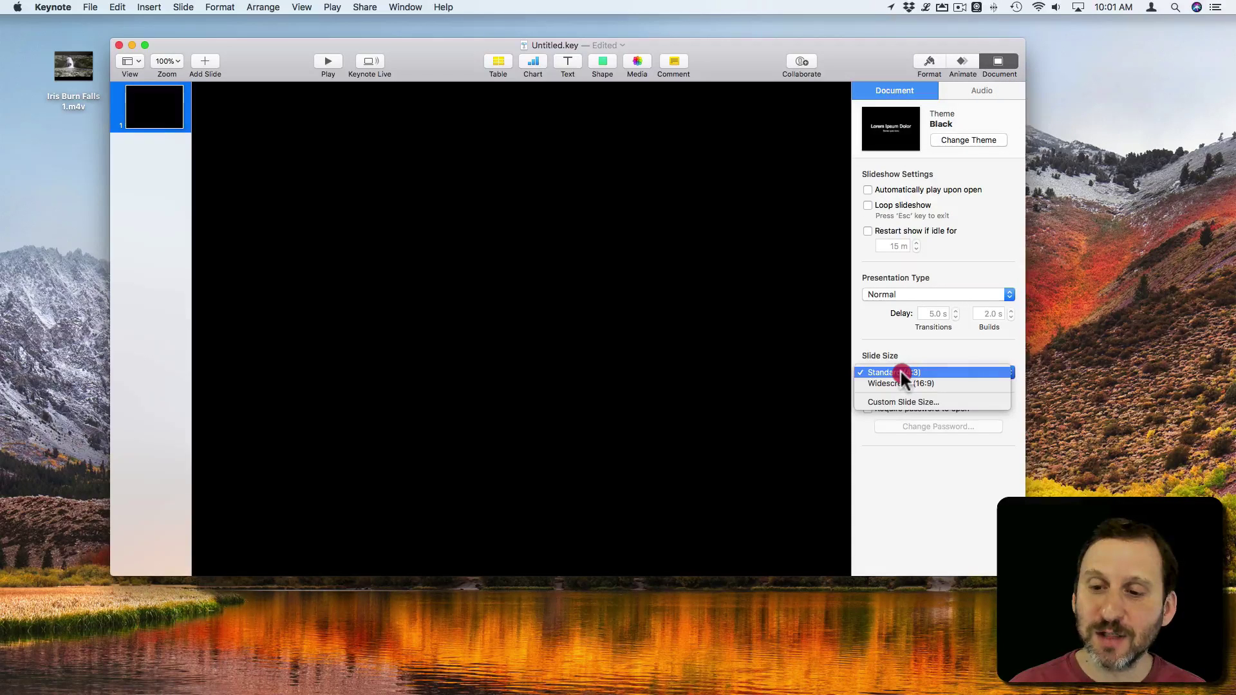
click(902, 403)
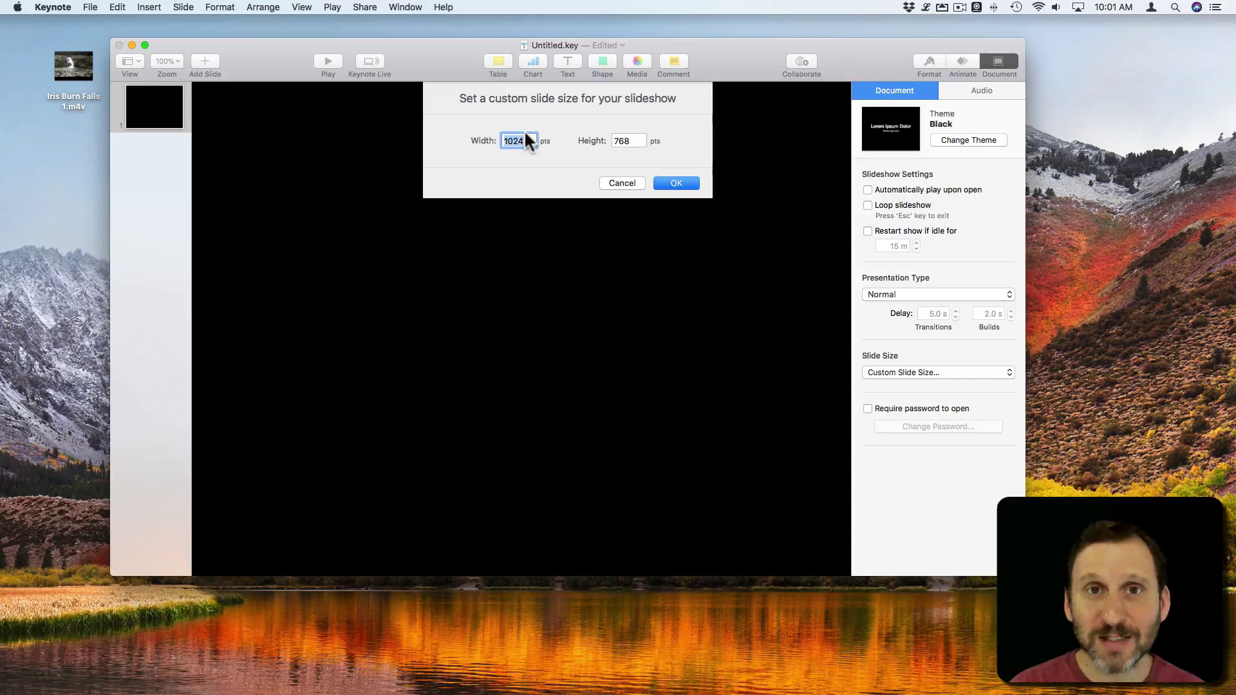
text(1280)
key(Tab)
text(7)
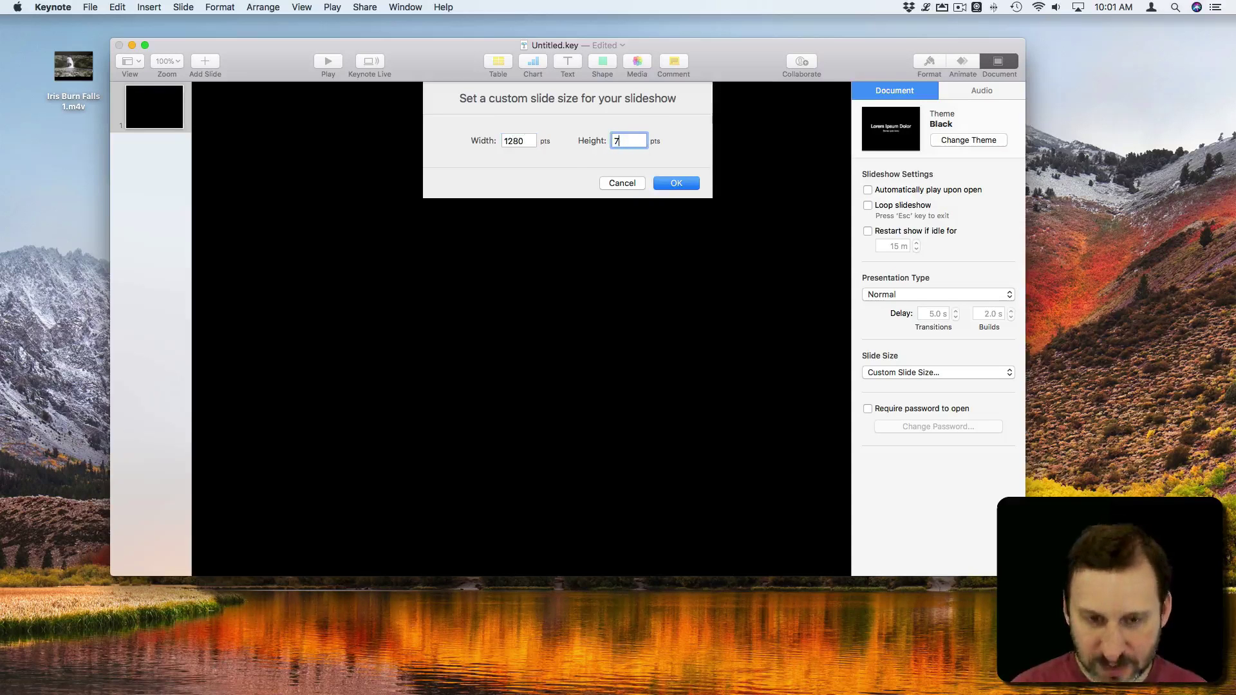
click(678, 184)
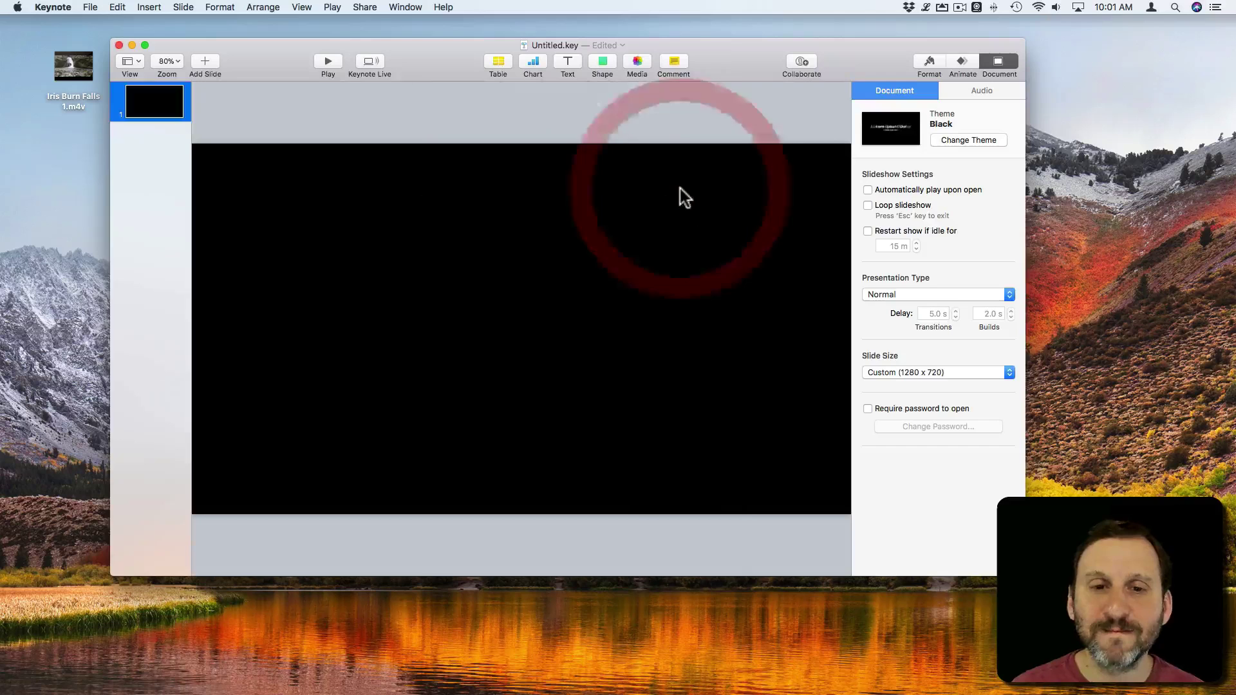
Step: Drag Iris Burn Falls 1.m4v onto the slide and align it to the slide edges
drag(110, 256, 58, 251)
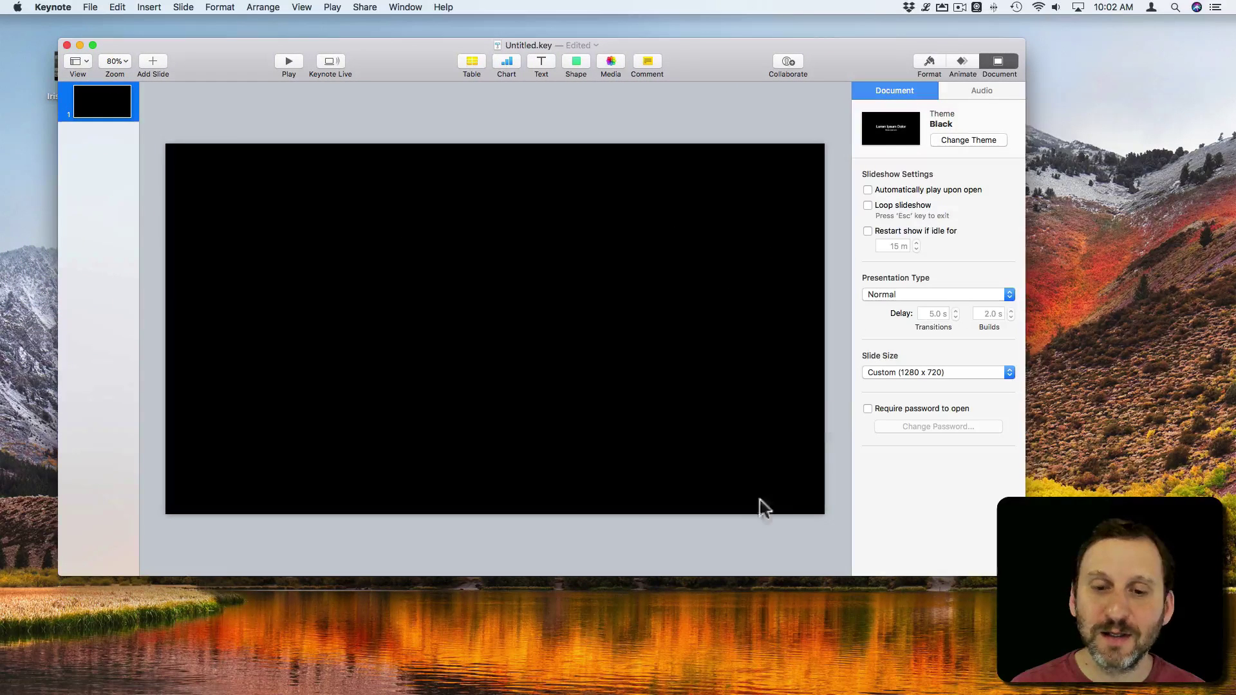
drag(206, 63, 230, 74)
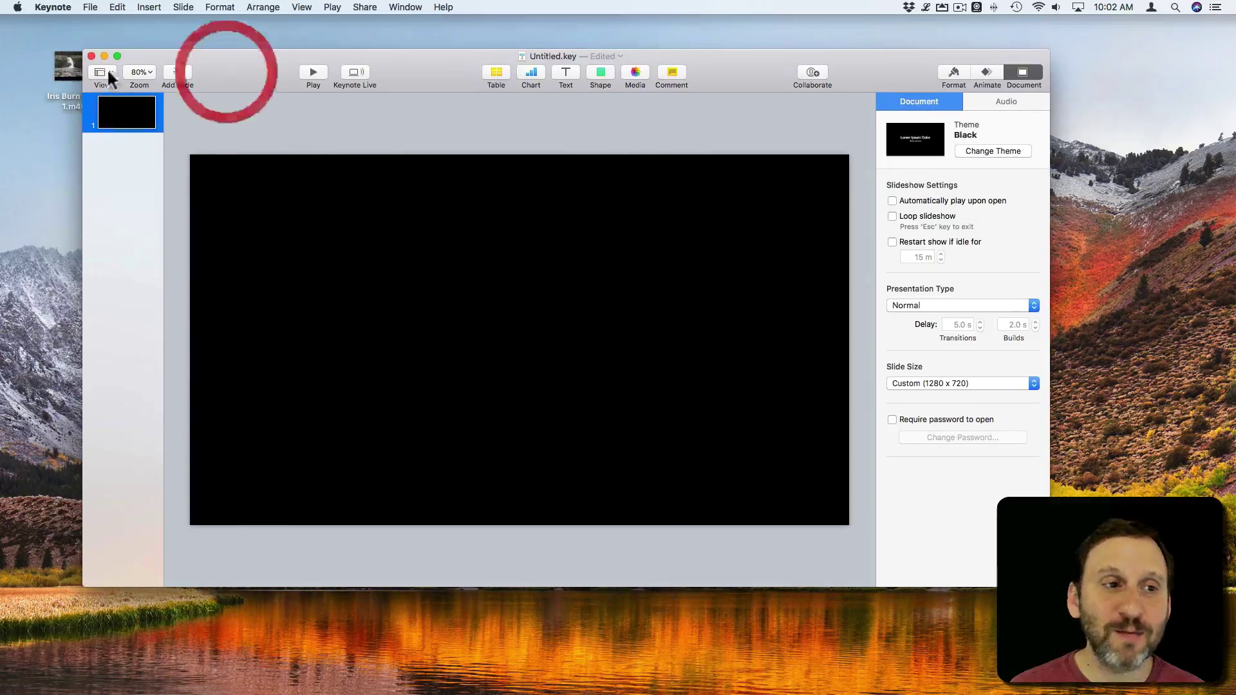
mouse_move(72, 67)
mouse_down()
mouse_move(208, 122)
mouse_move(560, 340)
mouse_up()
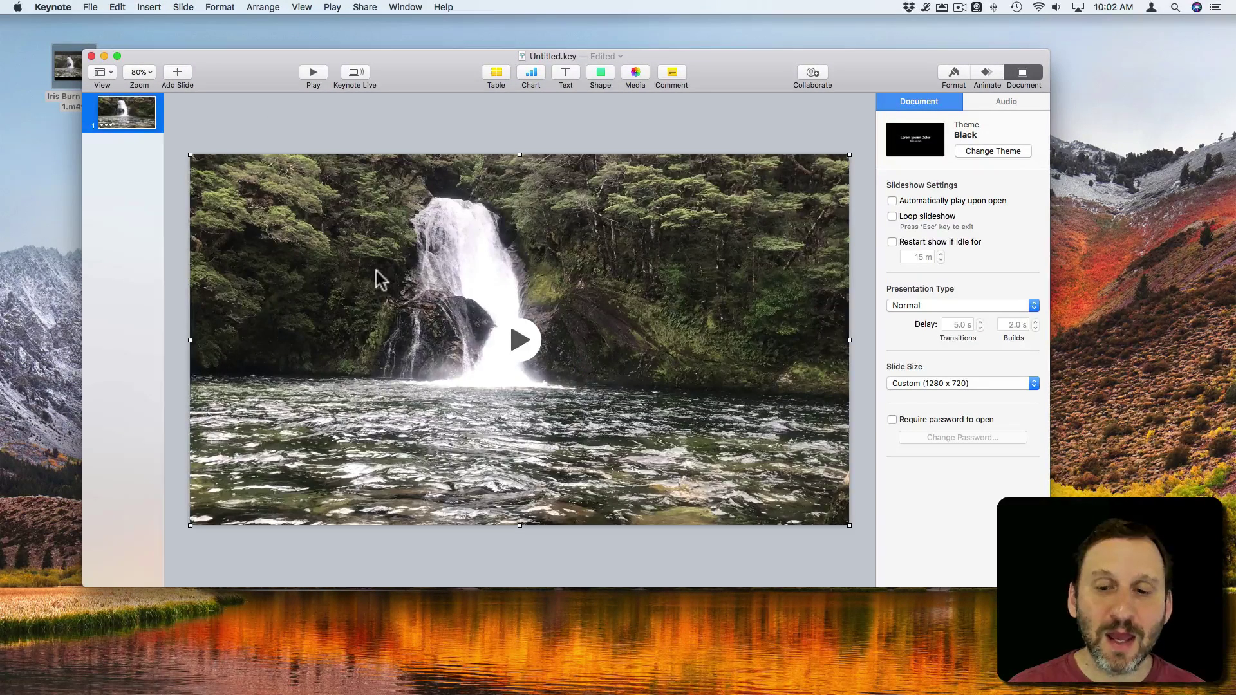
mouse_move(378, 272)
mouse_down()
mouse_move(422, 279)
mouse_move(395, 290)
mouse_move(378, 269)
mouse_up()
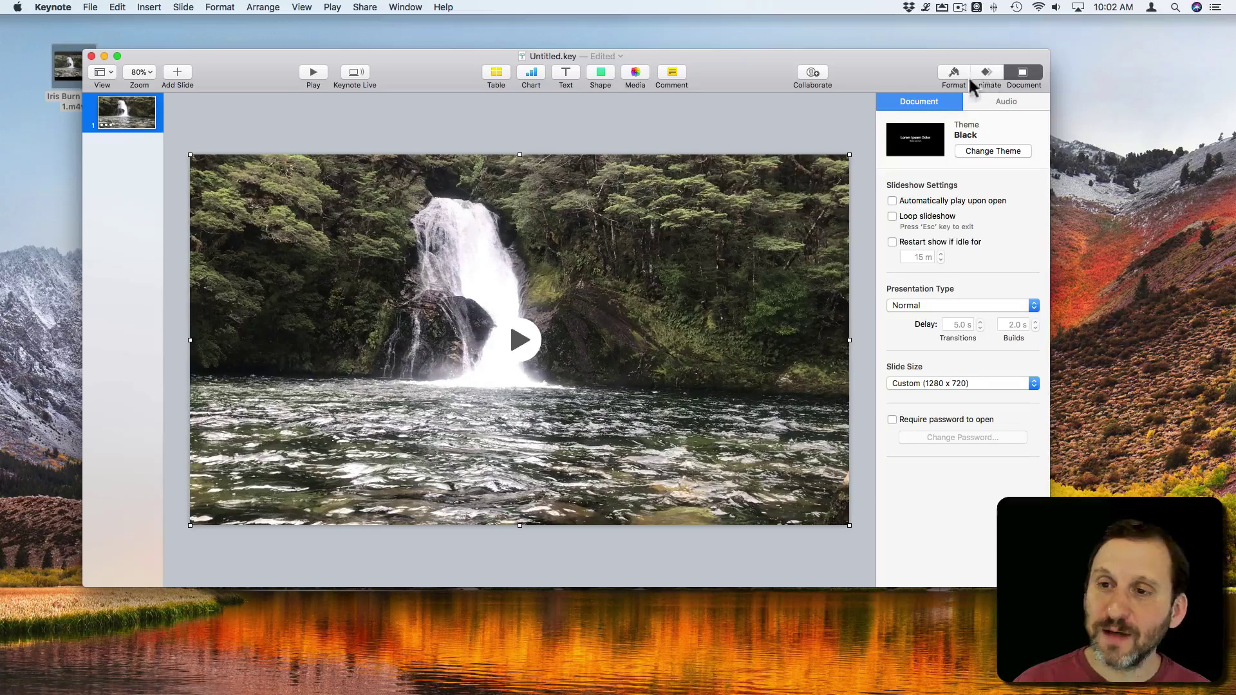
click(662, 222)
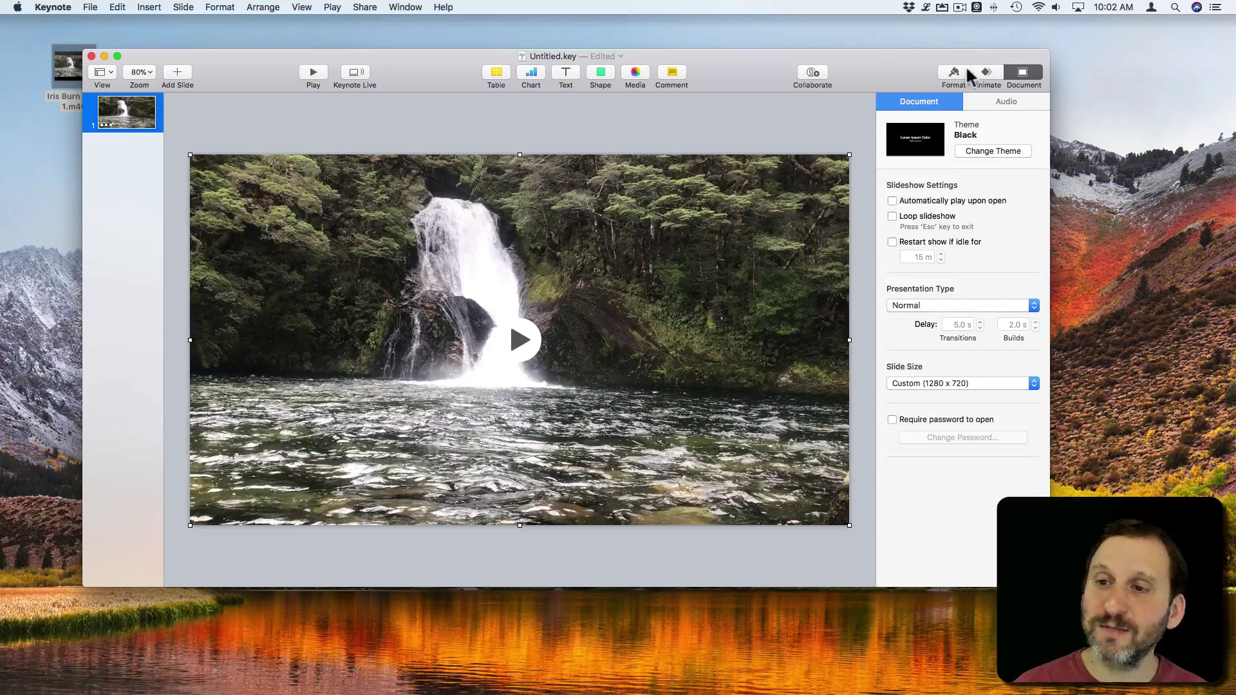
click(957, 73)
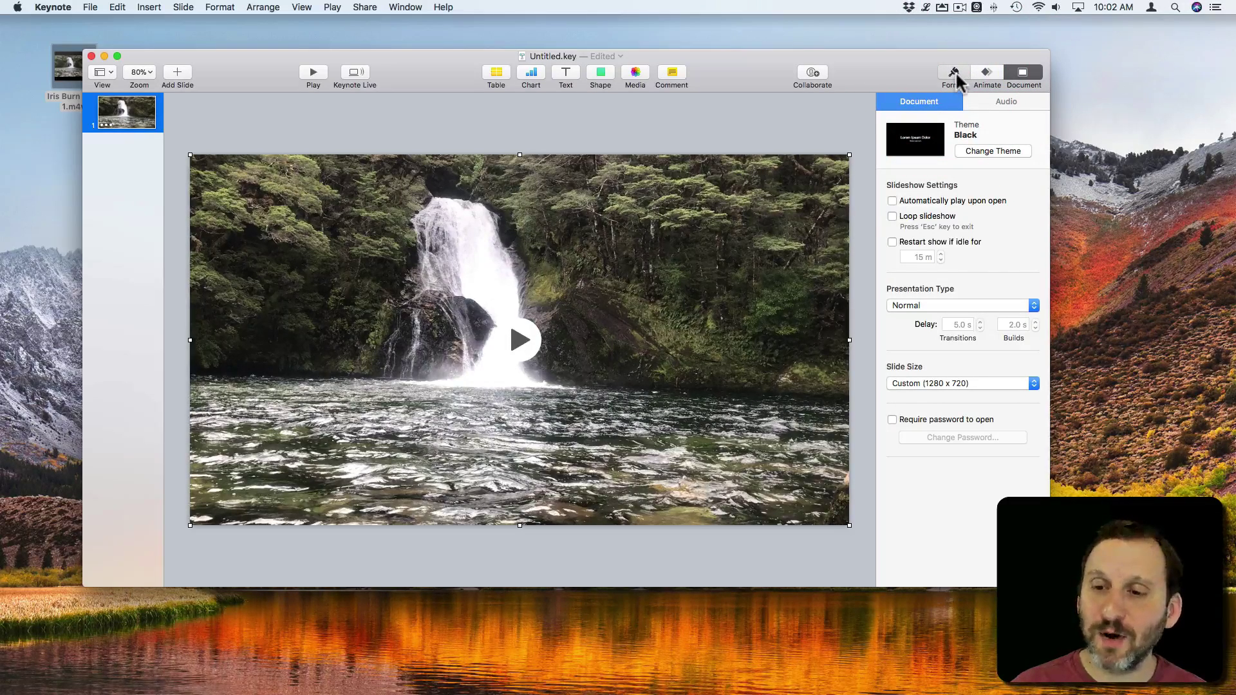
Step: Set the video's rotation angle to 4° in the Arrange settings
click(955, 73)
click(1017, 101)
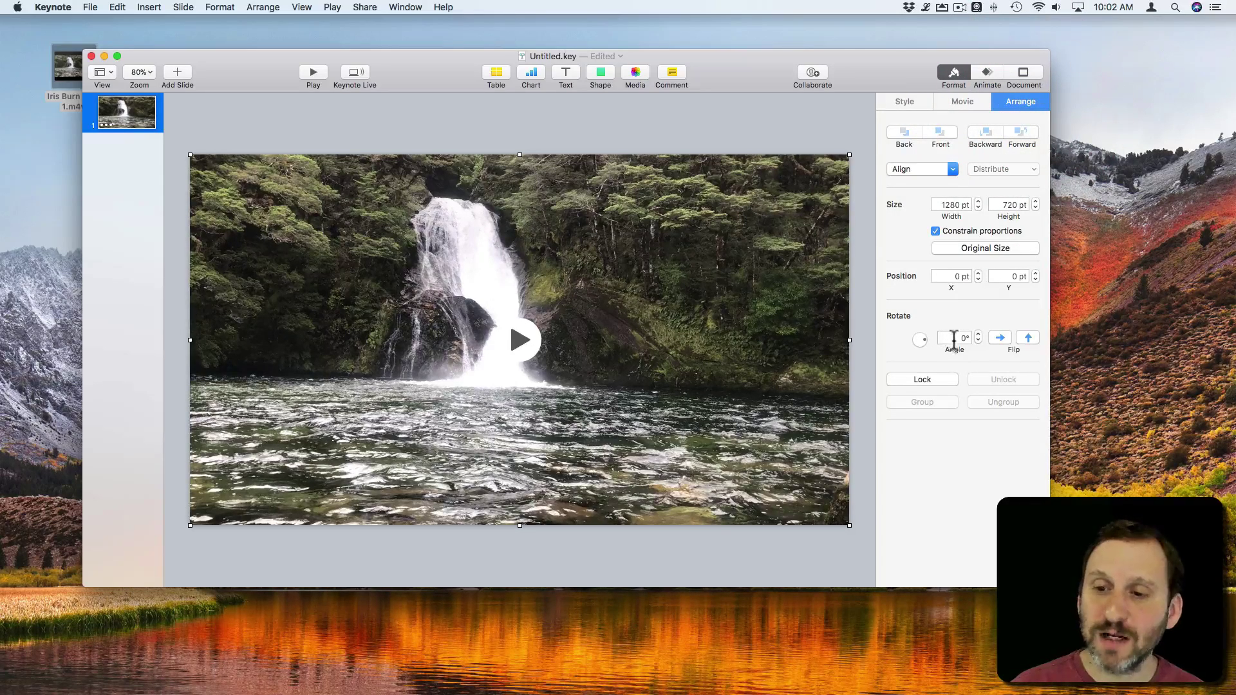
click(964, 338)
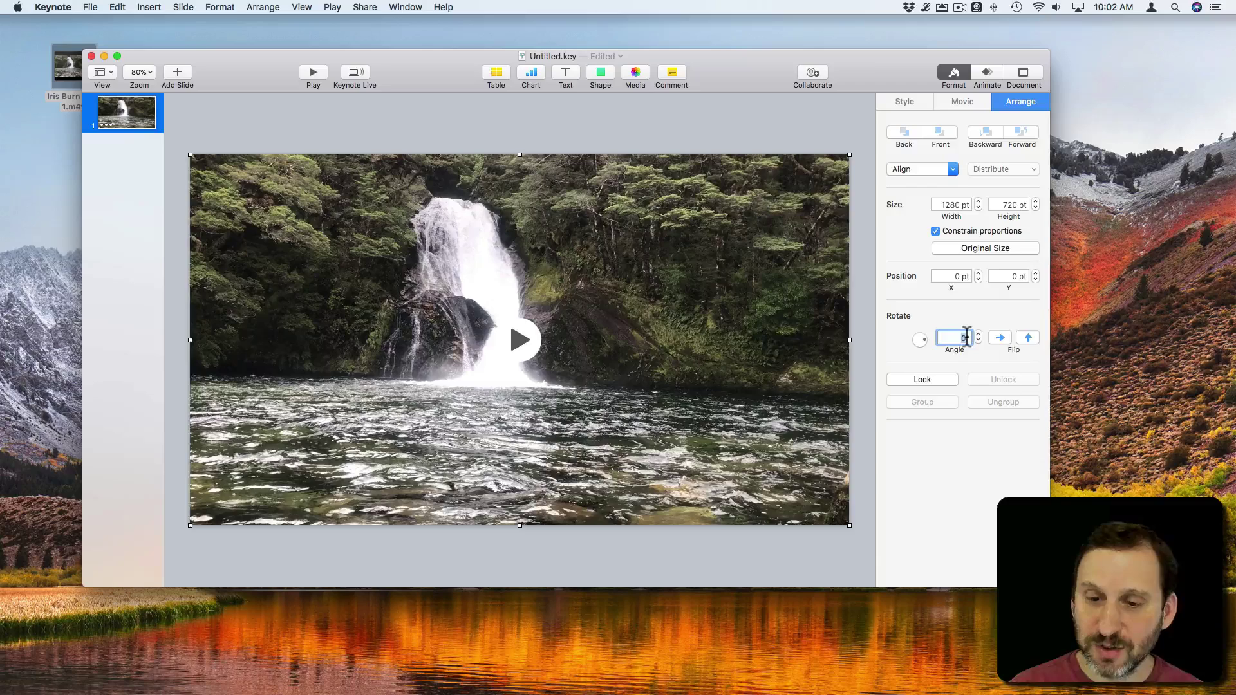
click(963, 338)
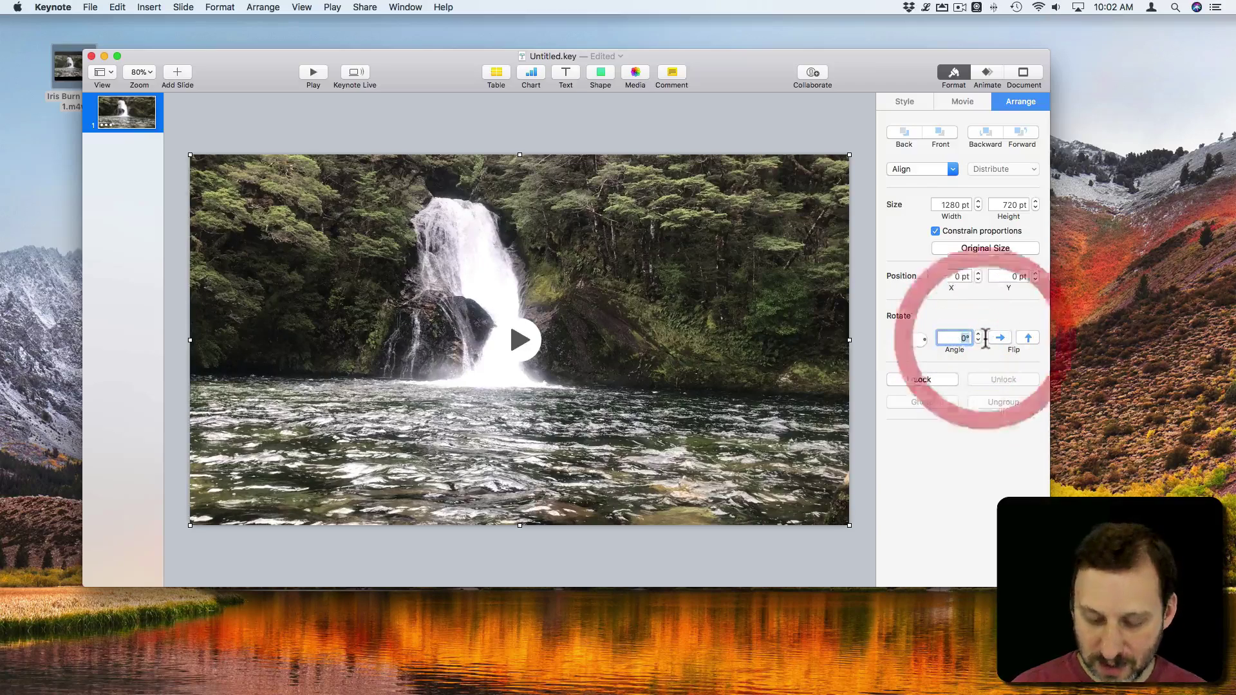
text(-4)
key(Return)
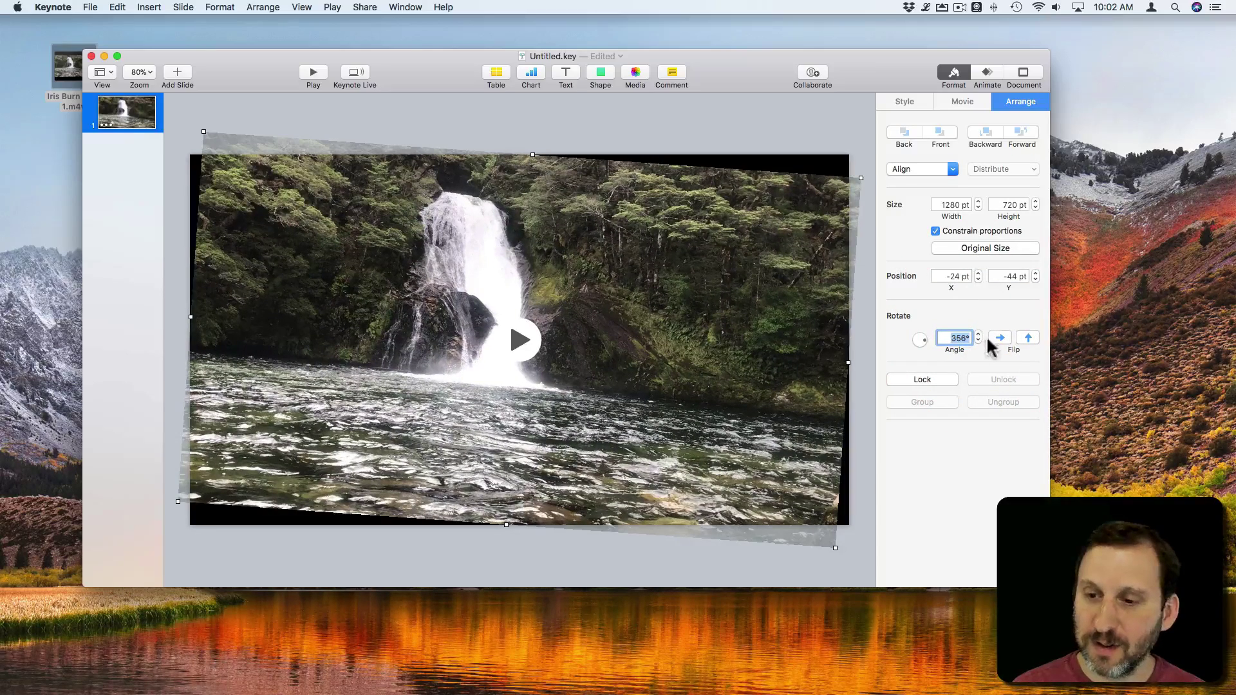
click(957, 338)
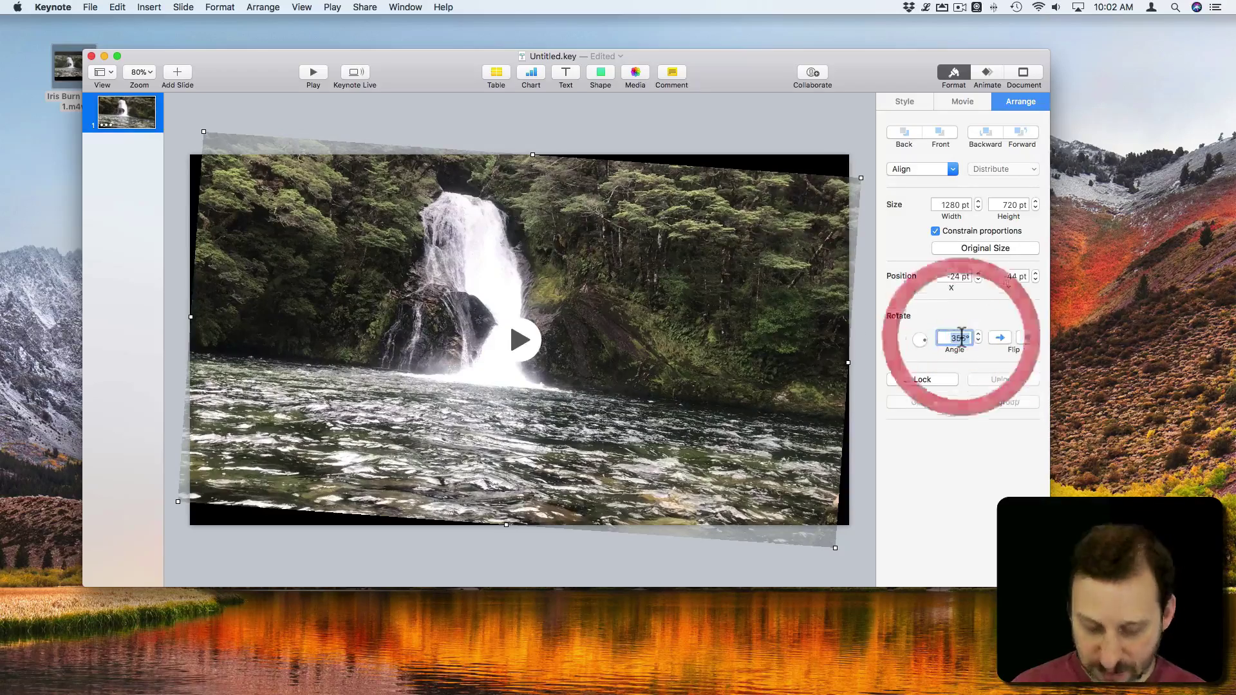
text(4)
key(Return)
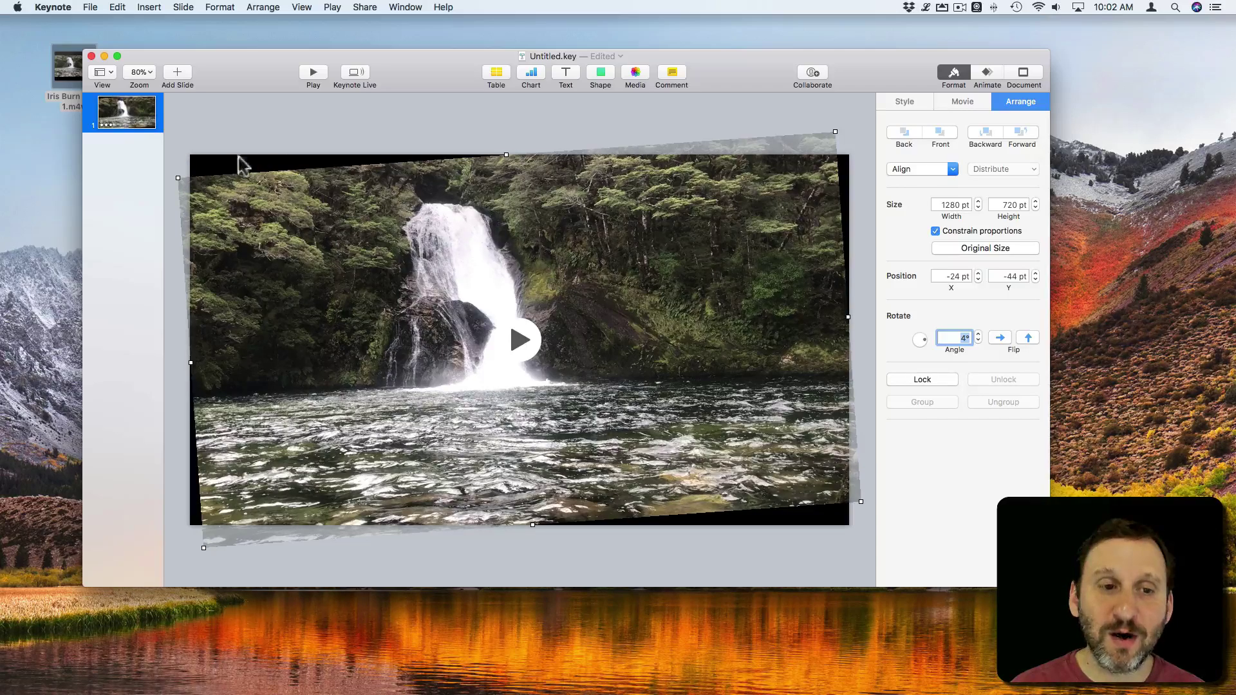
Step: Reposition the tilted video over the slide to about x -24 pt, y -60 pt
drag(382, 253, 374, 248)
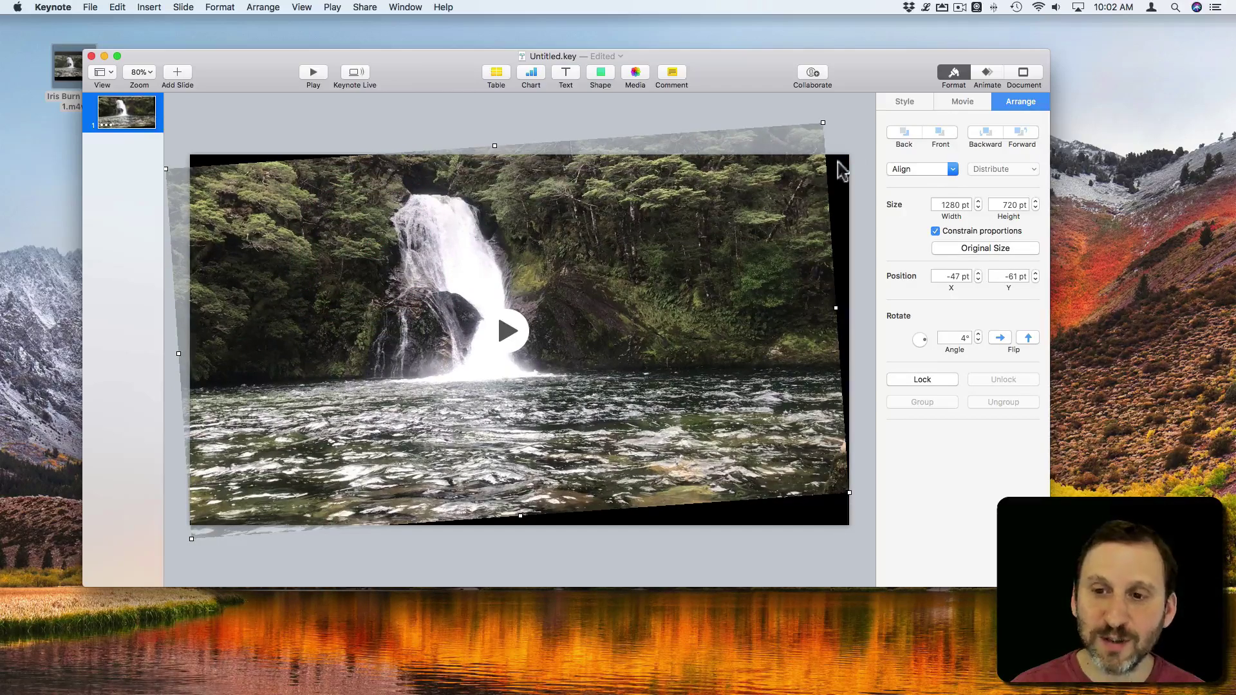
click(363, 368)
drag(362, 368, 377, 367)
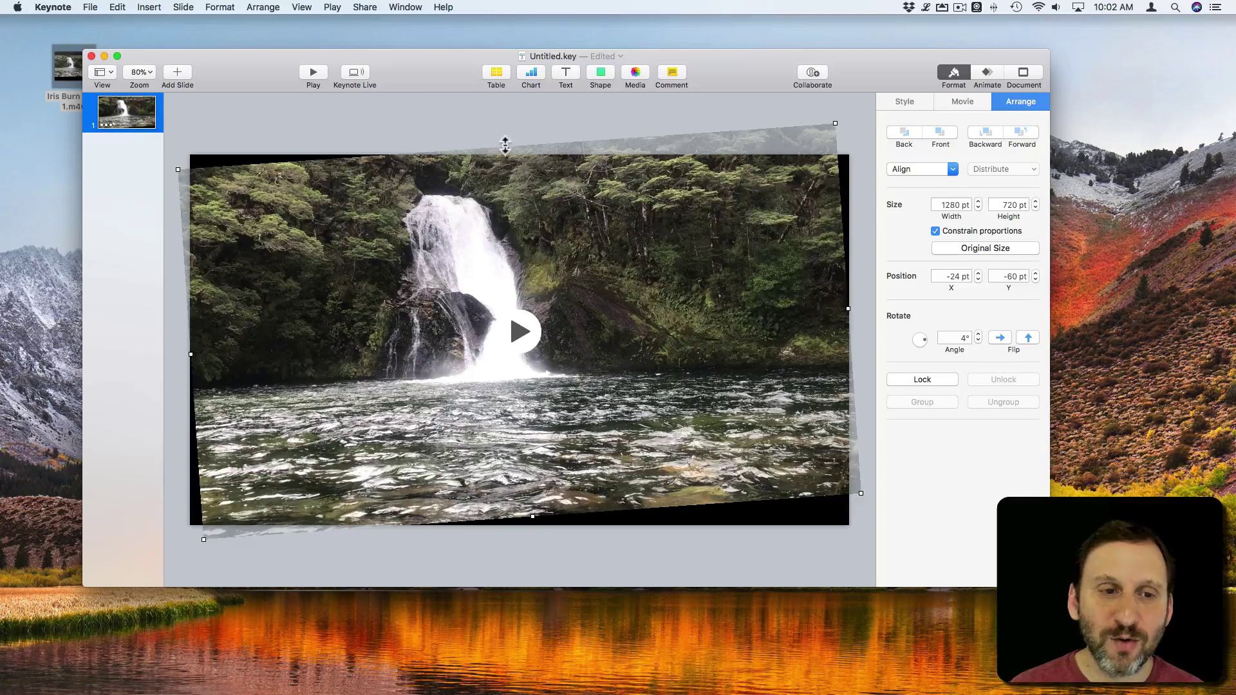
Step: Resize the video to about 1462 × 822 pt and place it at x -107, y -103 pt
drag(505, 144, 505, 110)
drag(502, 188, 510, 214)
drag(510, 137, 510, 109)
drag(517, 187, 530, 195)
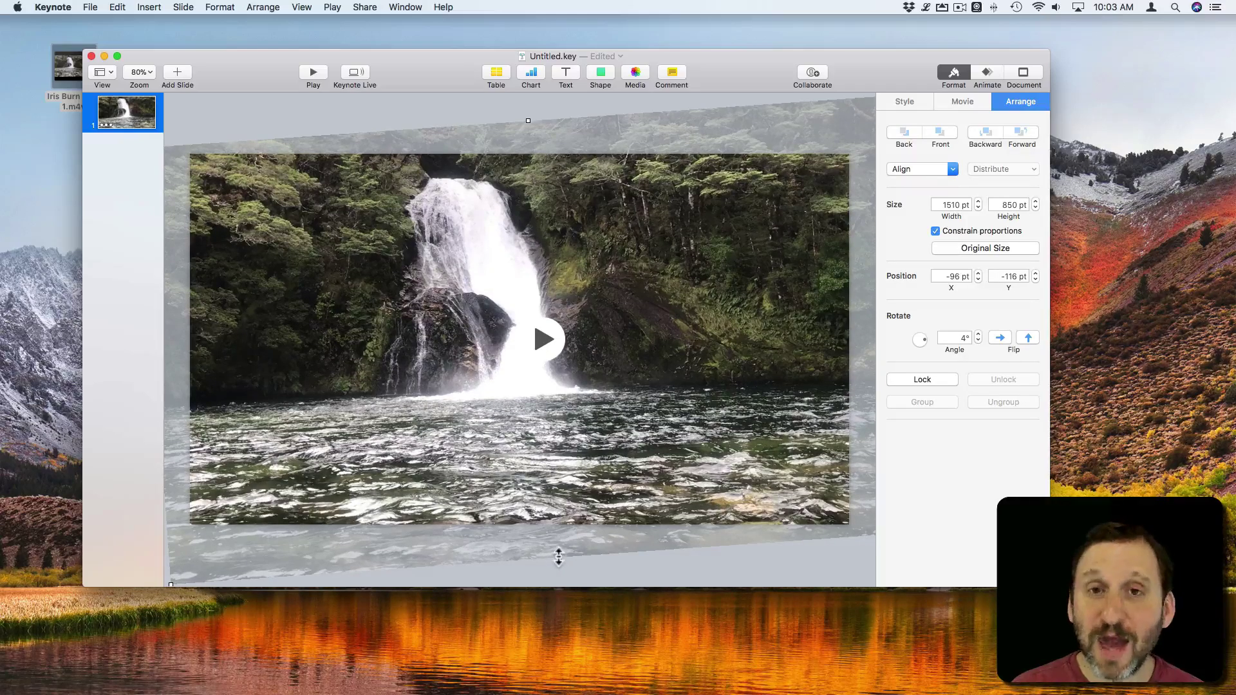
drag(559, 557, 559, 542)
drag(523, 417, 525, 423)
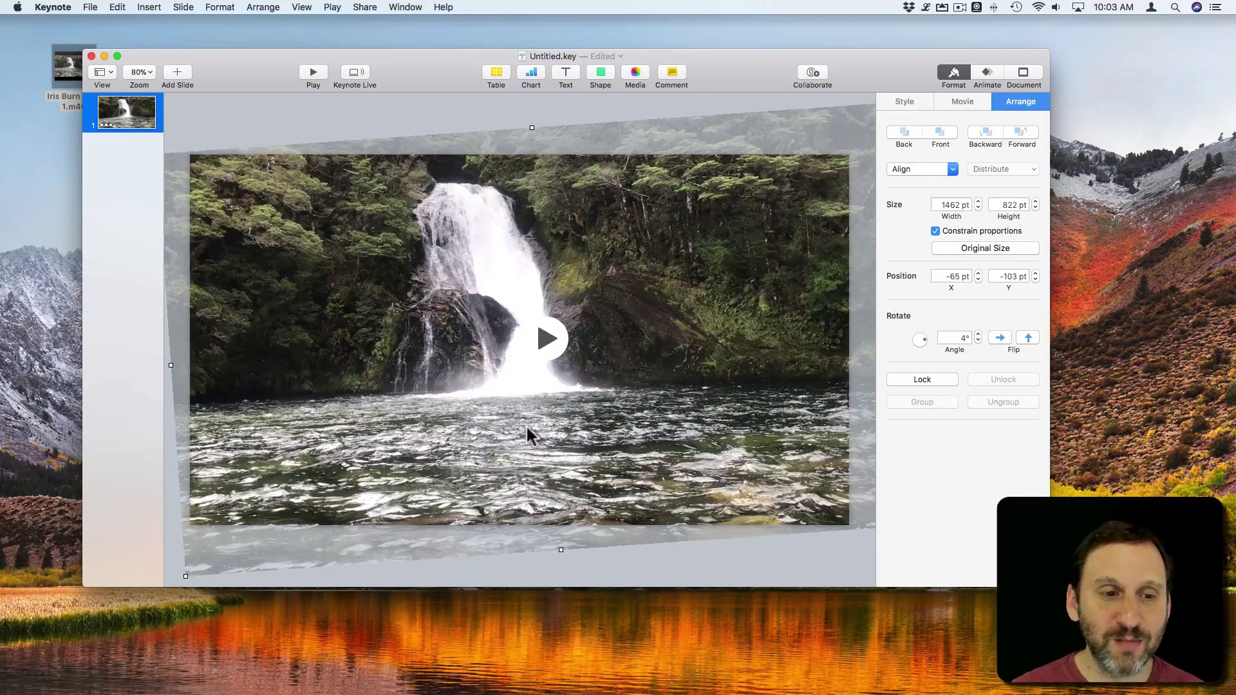
drag(637, 406, 608, 400)
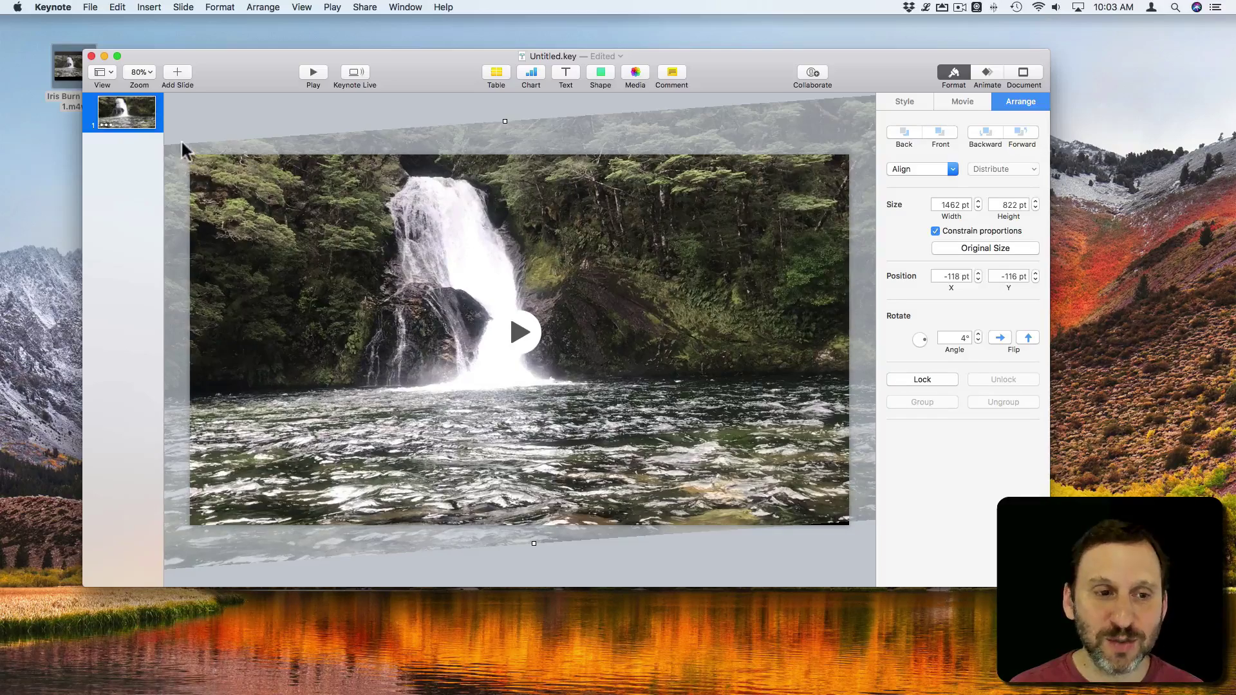
drag(690, 407, 697, 415)
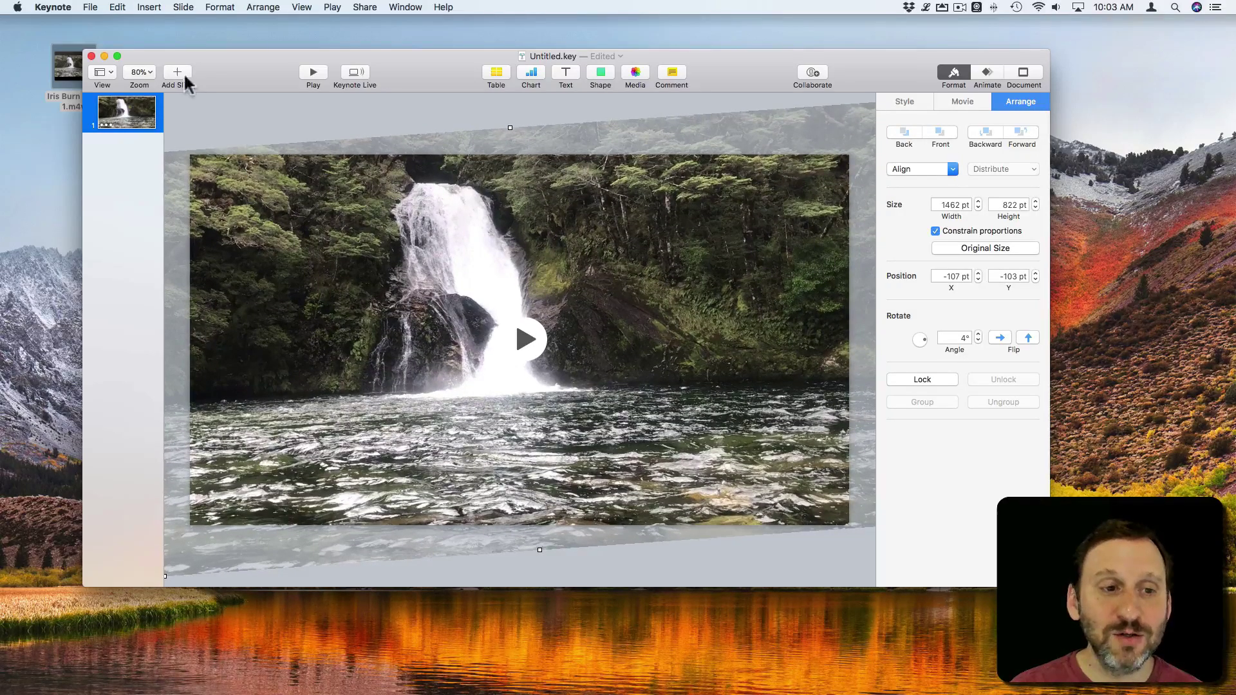
Step: Start a QuickTime export with Self-Playing playback and 720p format, continuing to saving
click(94, 7)
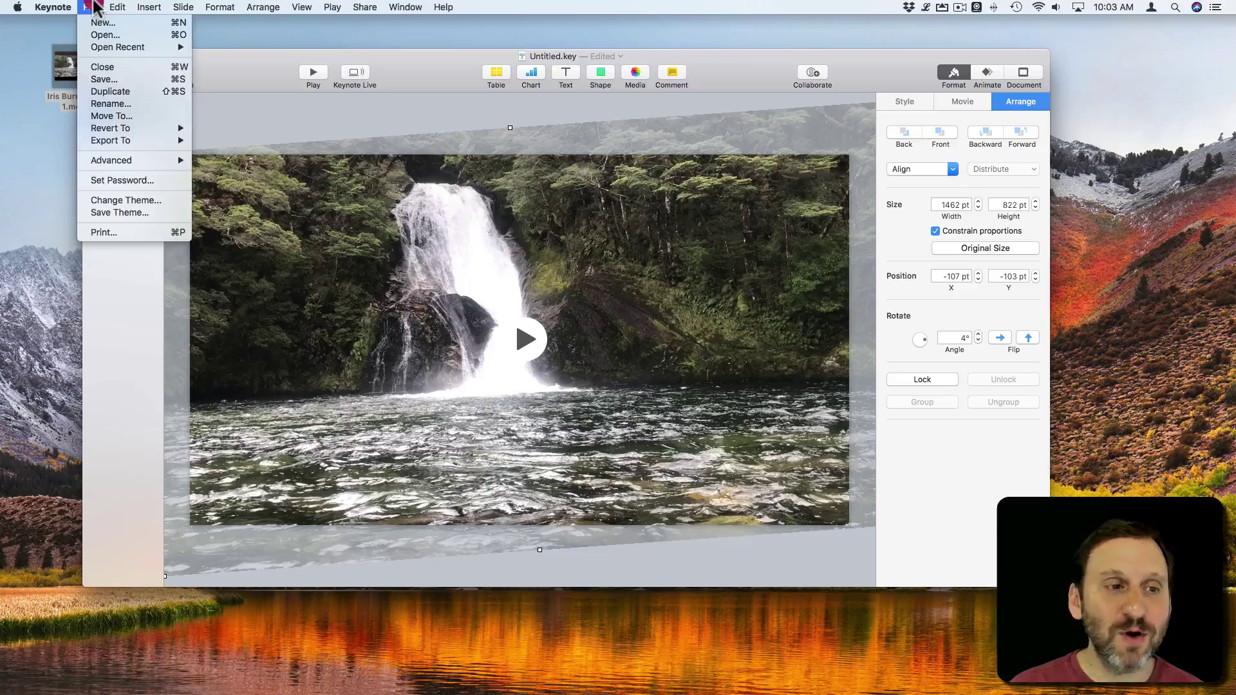
mouse_move(111, 139)
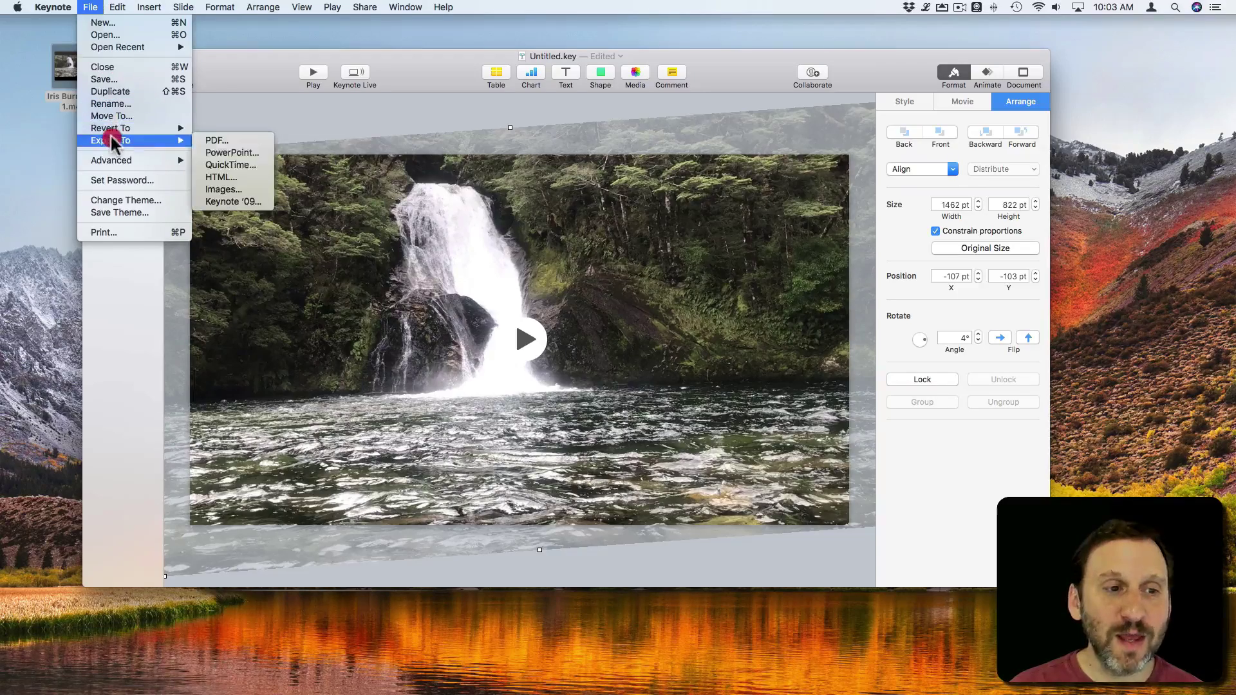
click(234, 164)
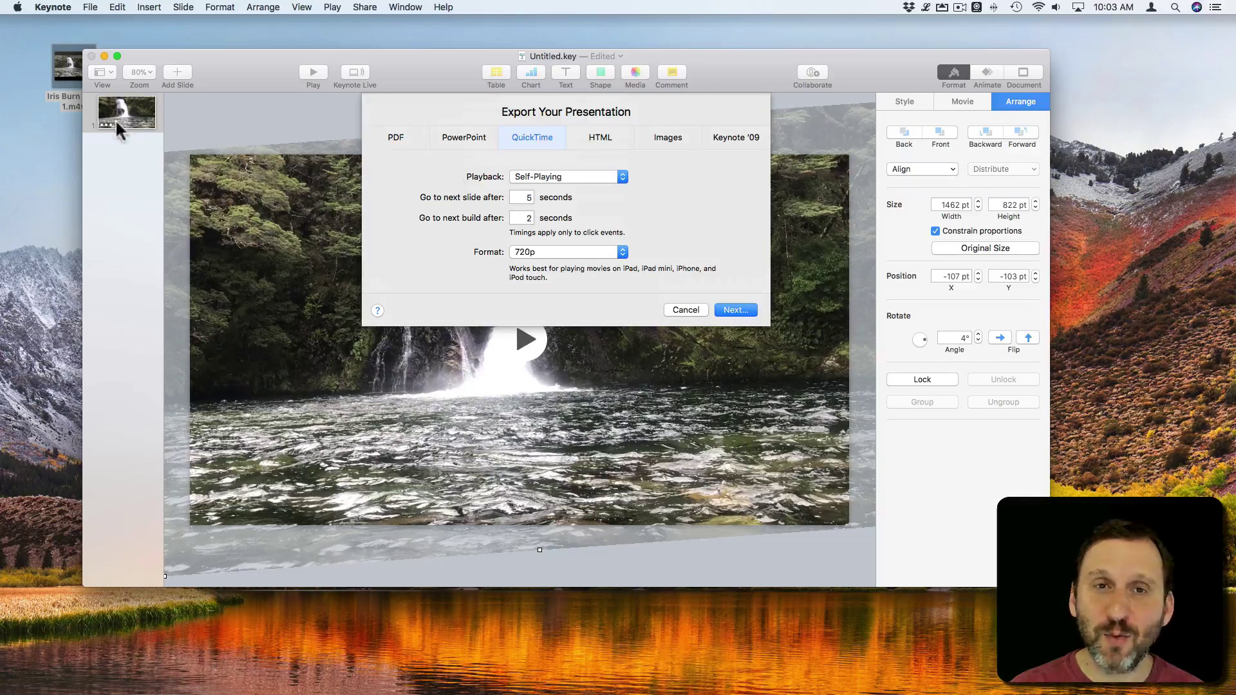
click(552, 175)
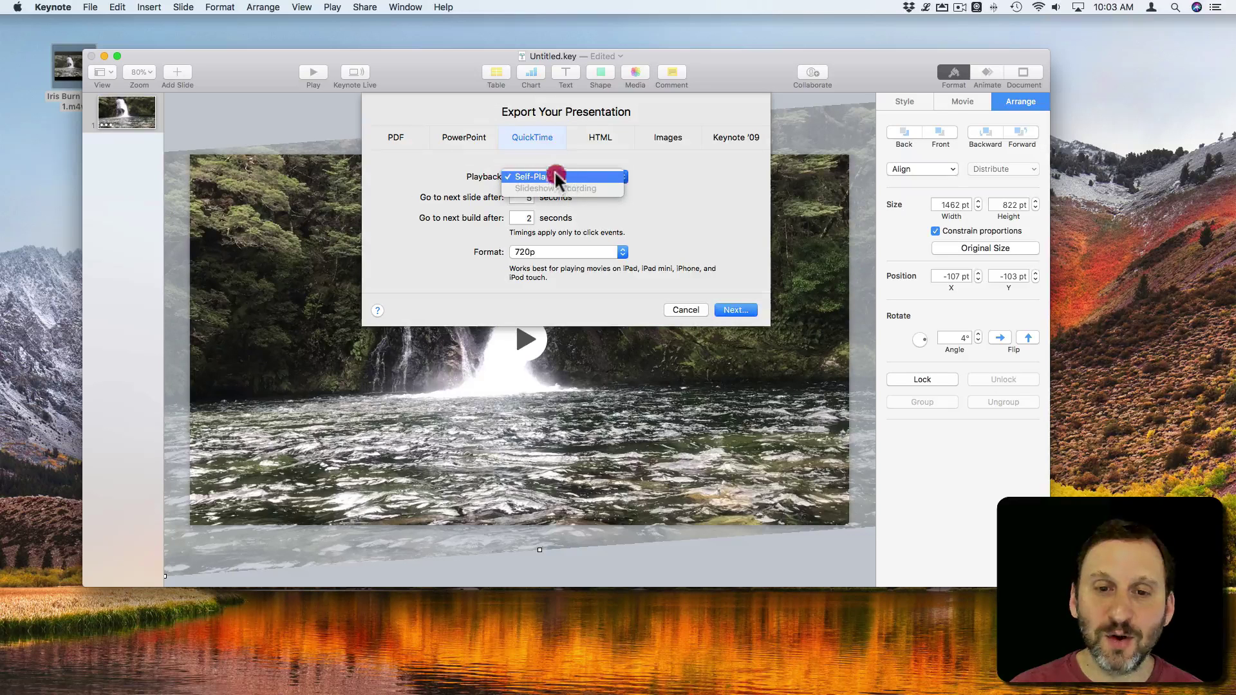
click(426, 145)
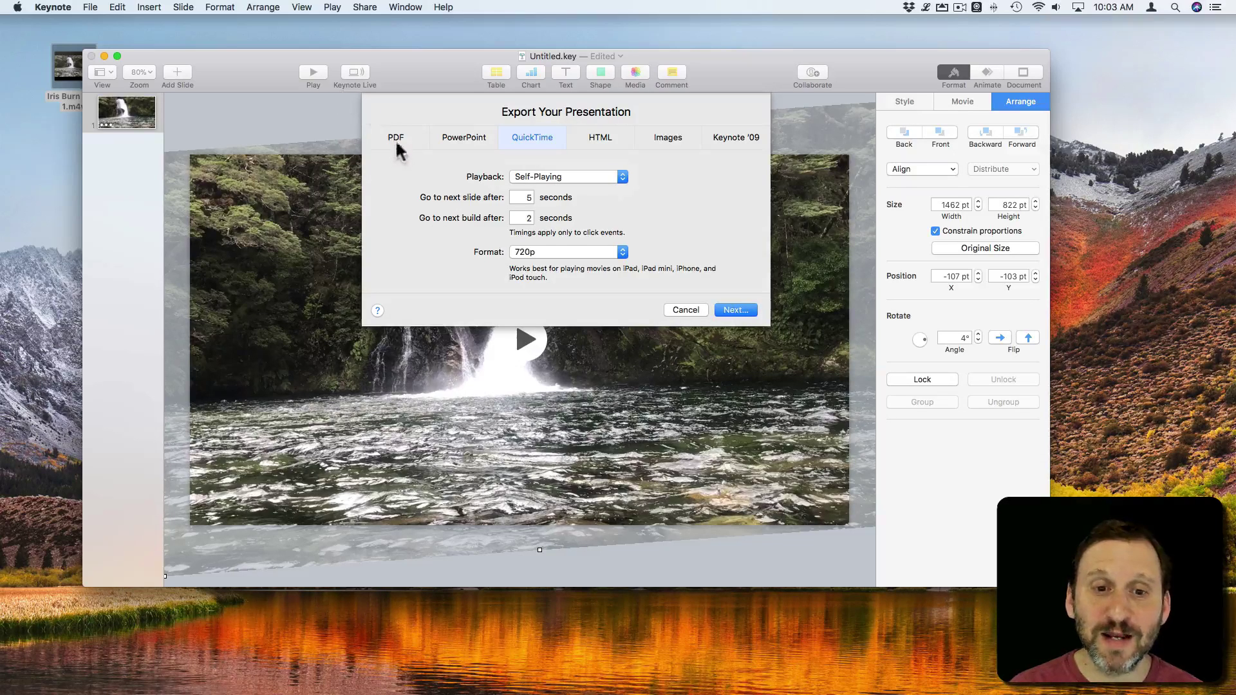
click(559, 256)
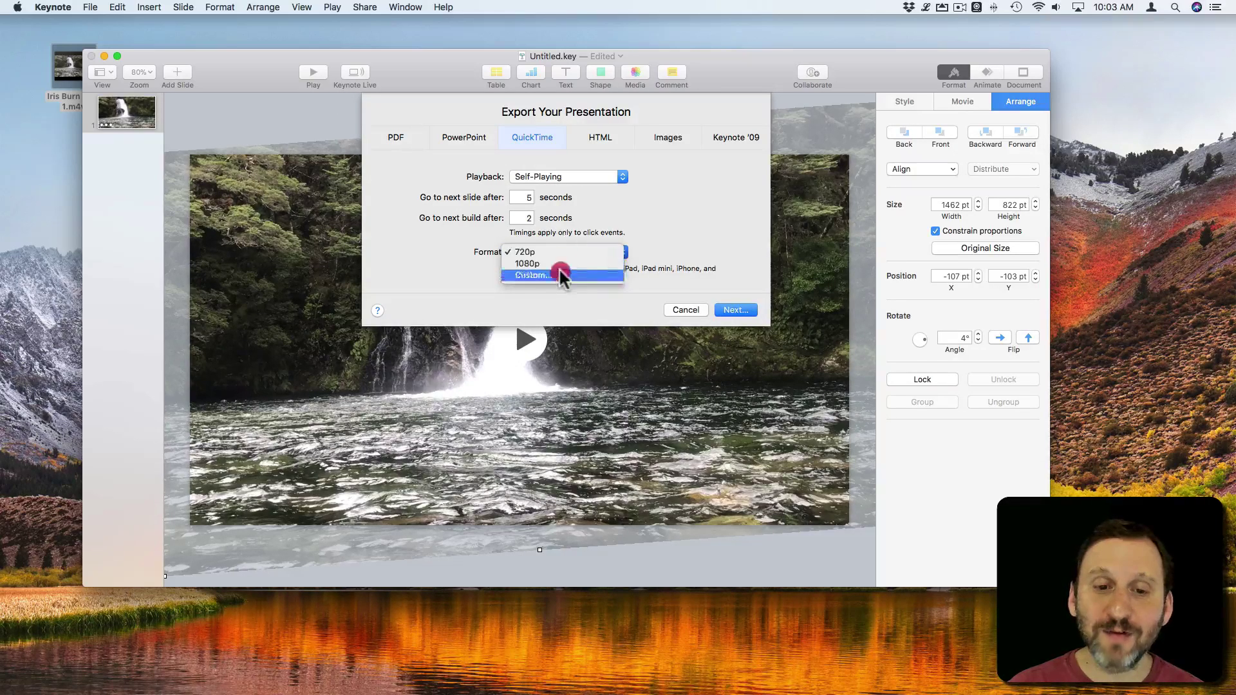
click(576, 251)
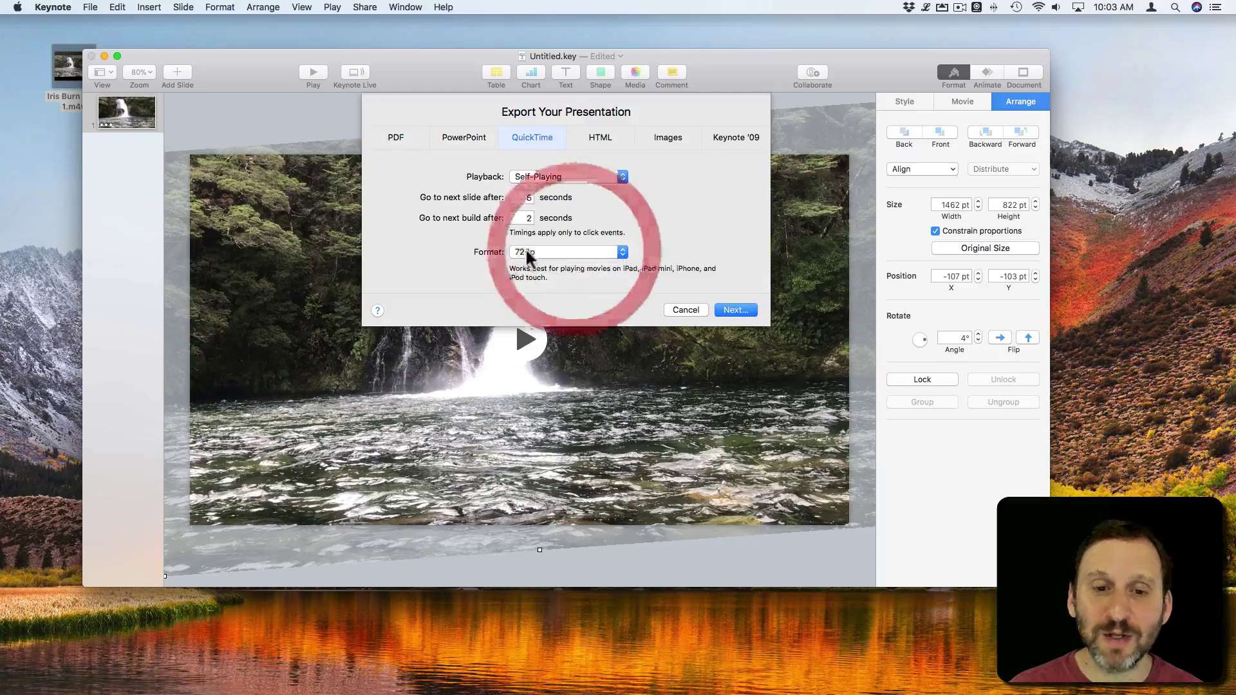
click(738, 310)
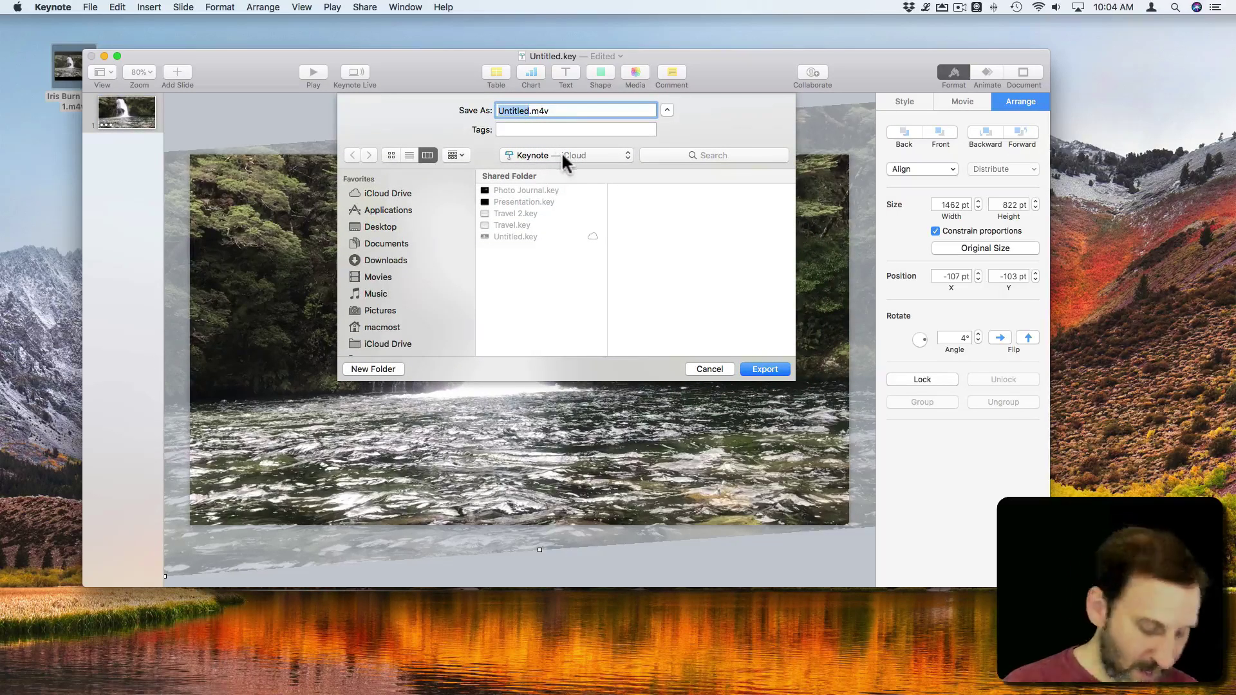
Step: Export the movie as Untitled.m4v to the Desktop
key(super+shift+d)
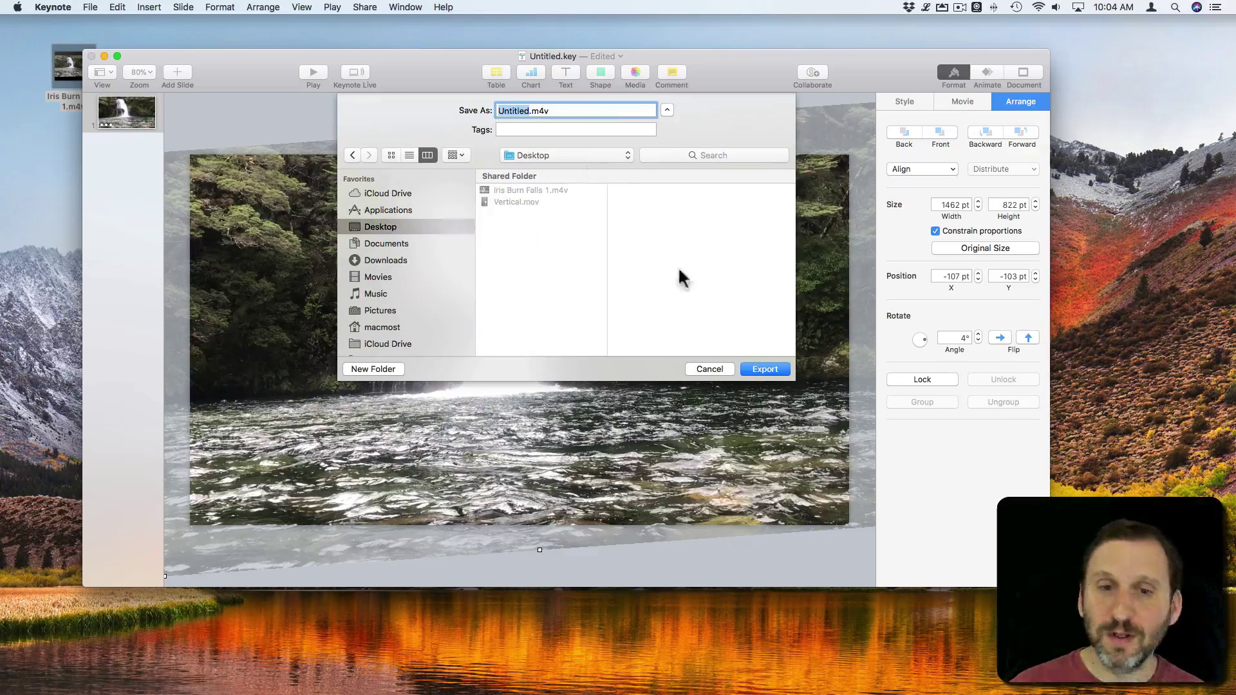
click(760, 369)
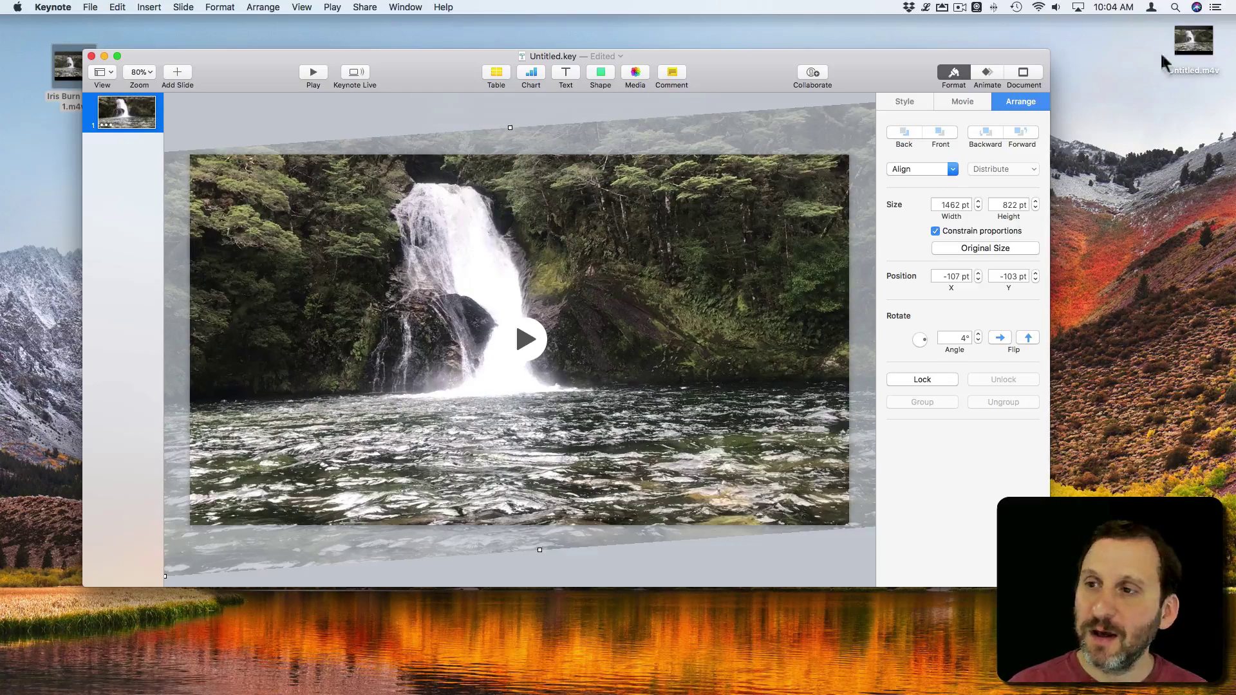
Step: Briefly open and close Iris Burn Falls 1.m4v, then open Untitled.m4v in QuickTime Player
drag(1164, 63, 58, 152)
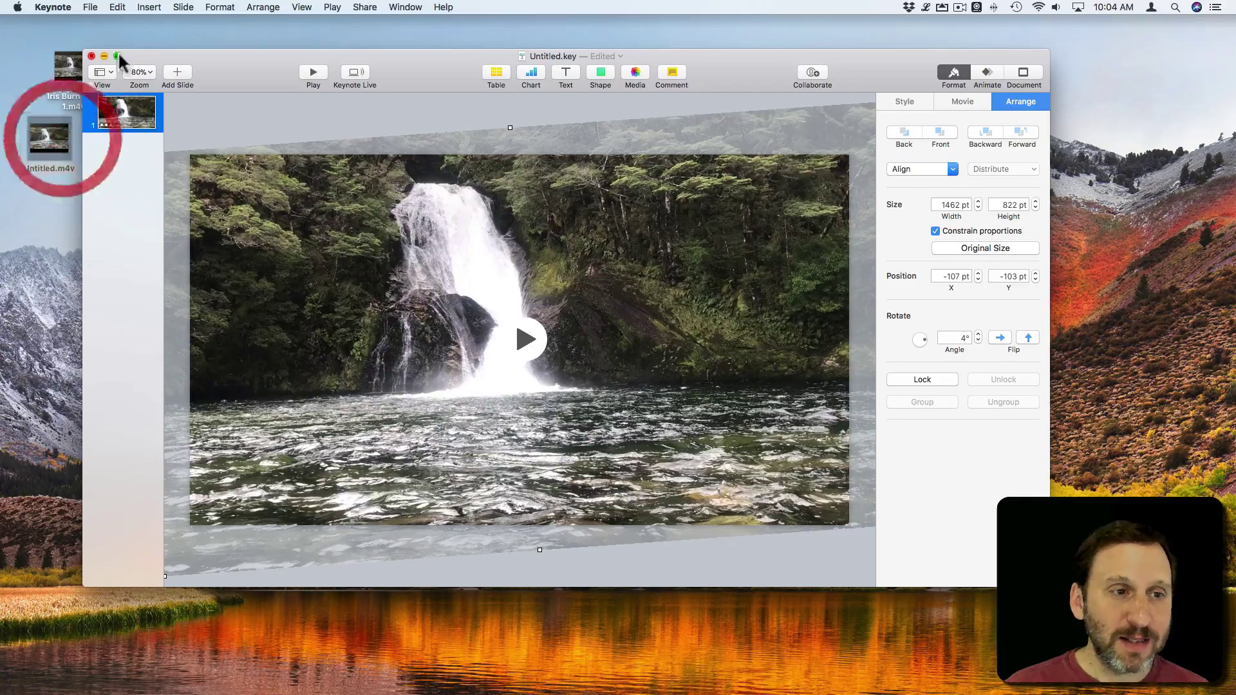
key(super+h)
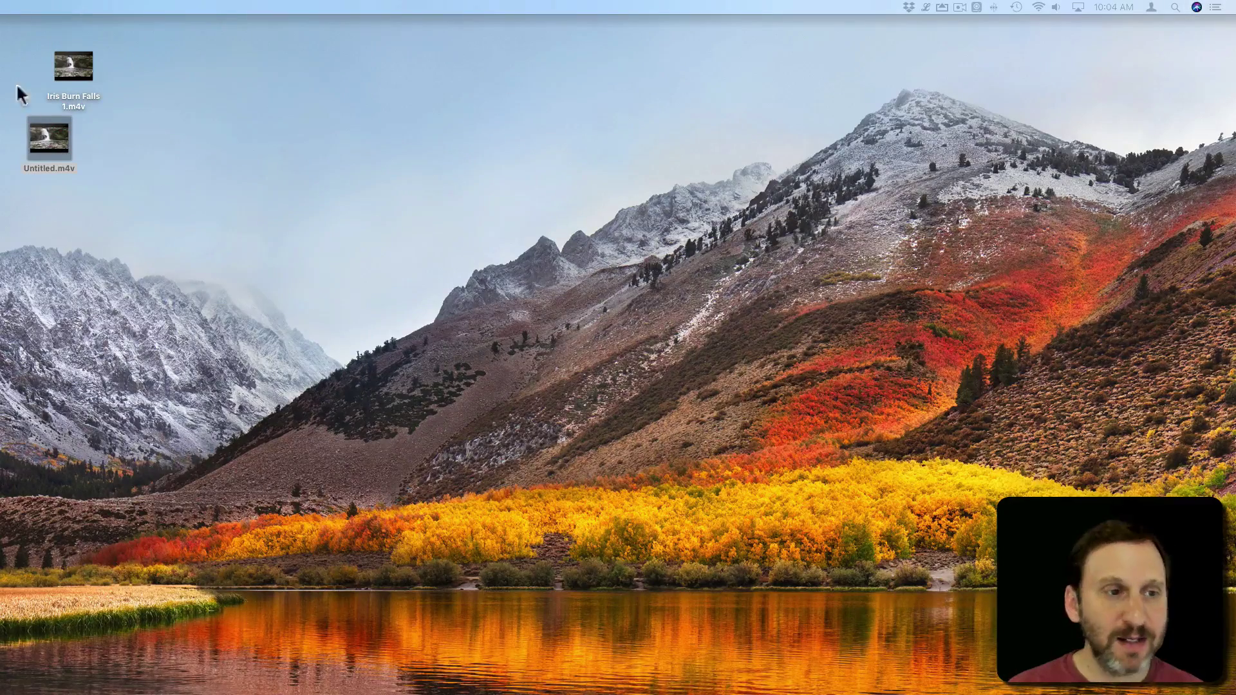
click(85, 65)
double_click(85, 65)
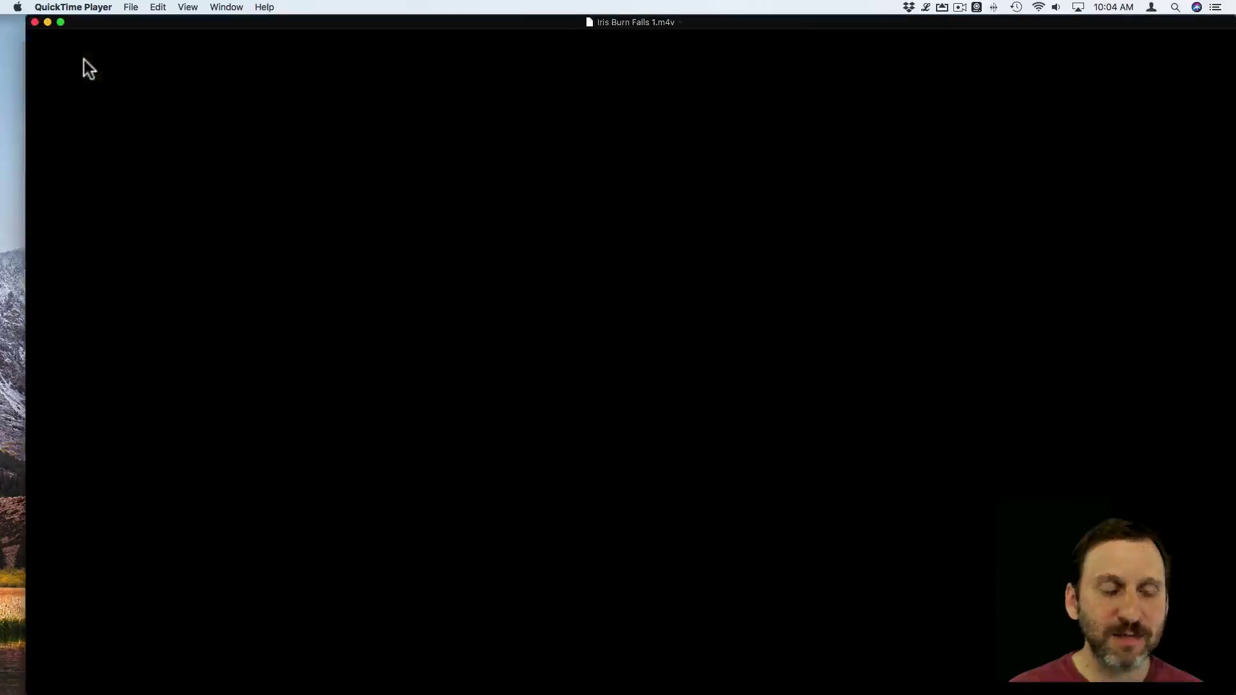
key(super+w)
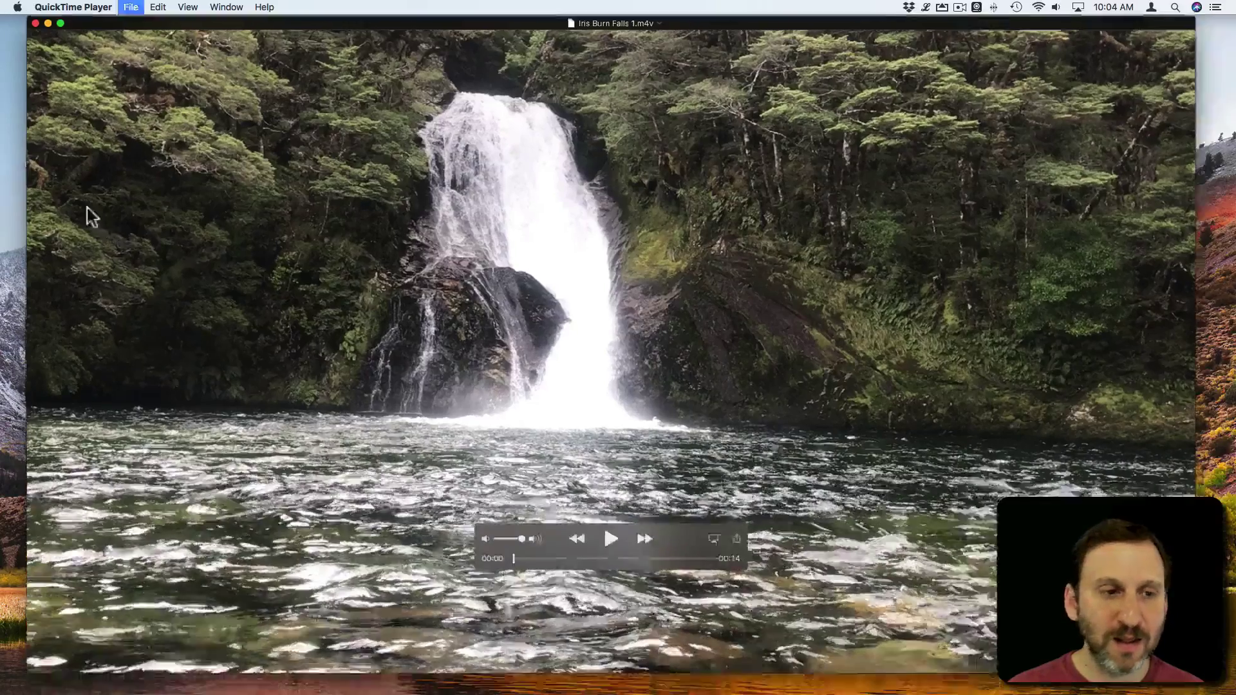
click(65, 139)
click(66, 138)
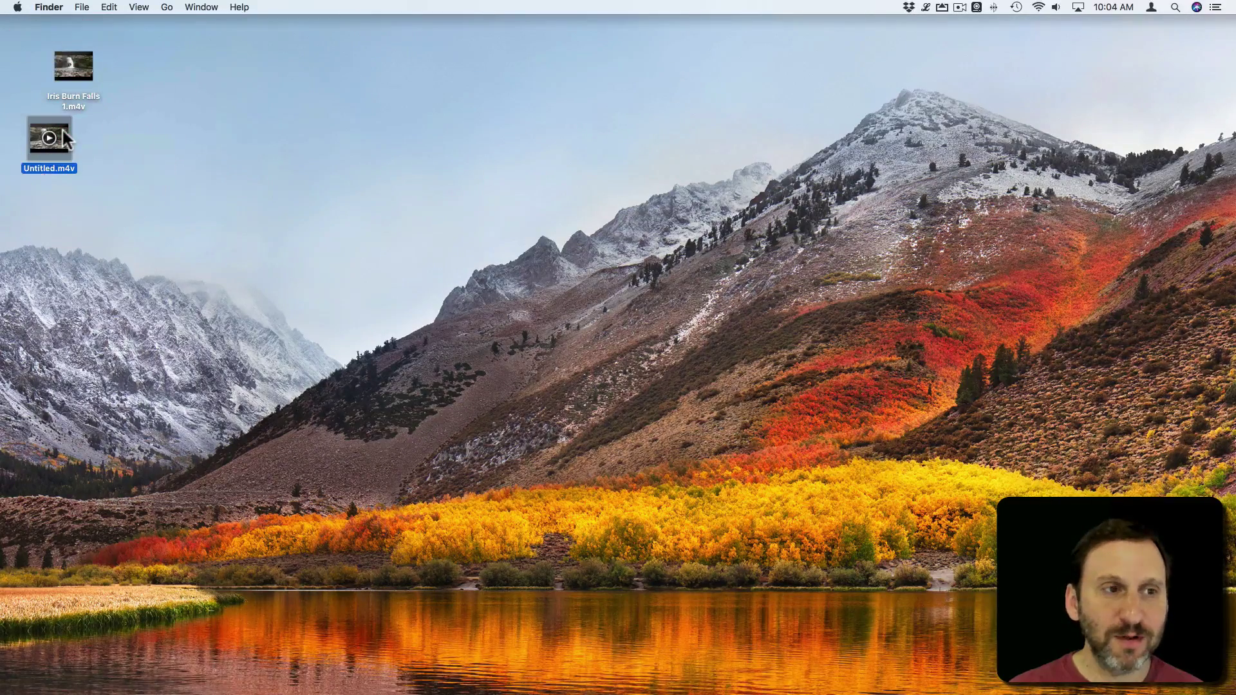
double_click(66, 138)
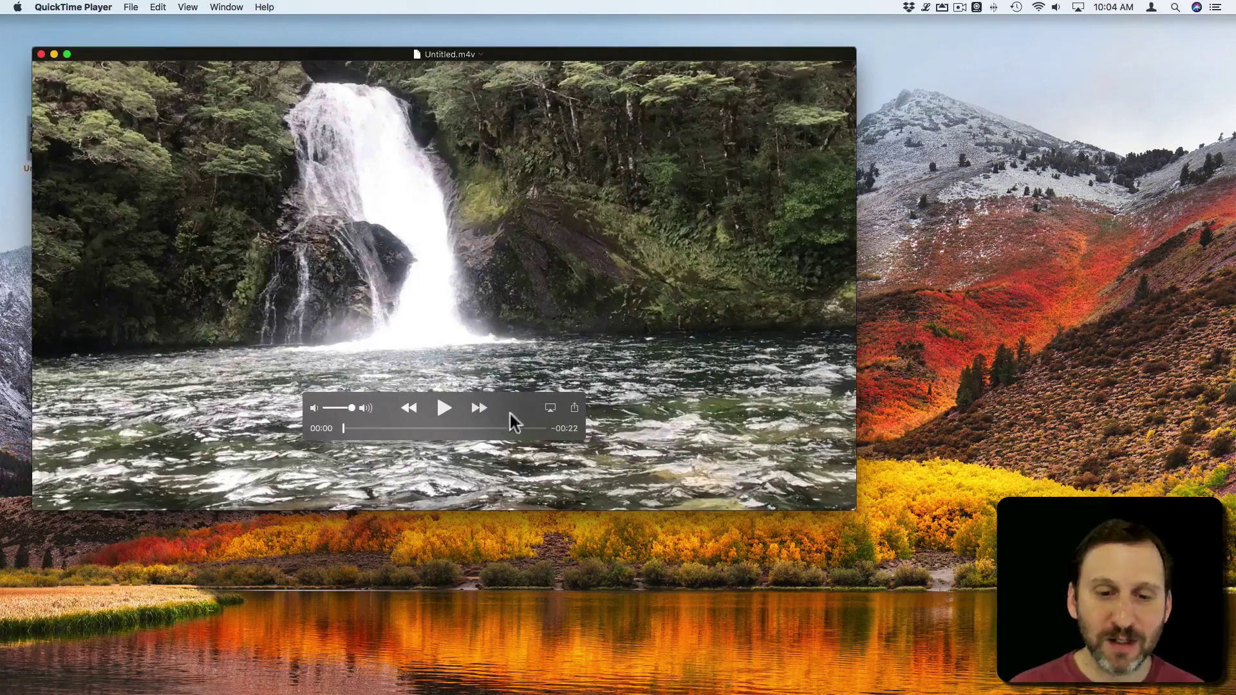
Step: Play and pause the exported movie, then play and pause the original Iris Burn Falls 1.m4v
click(442, 409)
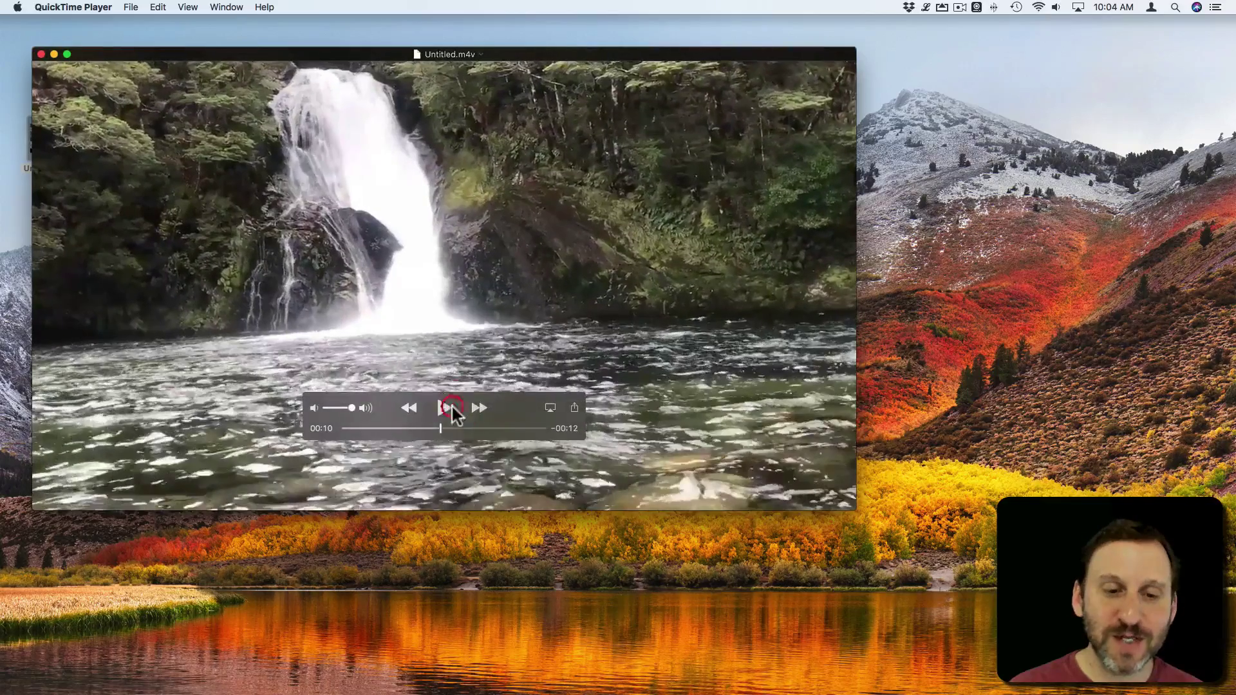
click(445, 408)
drag(133, 55, 133, 109)
click(84, 63)
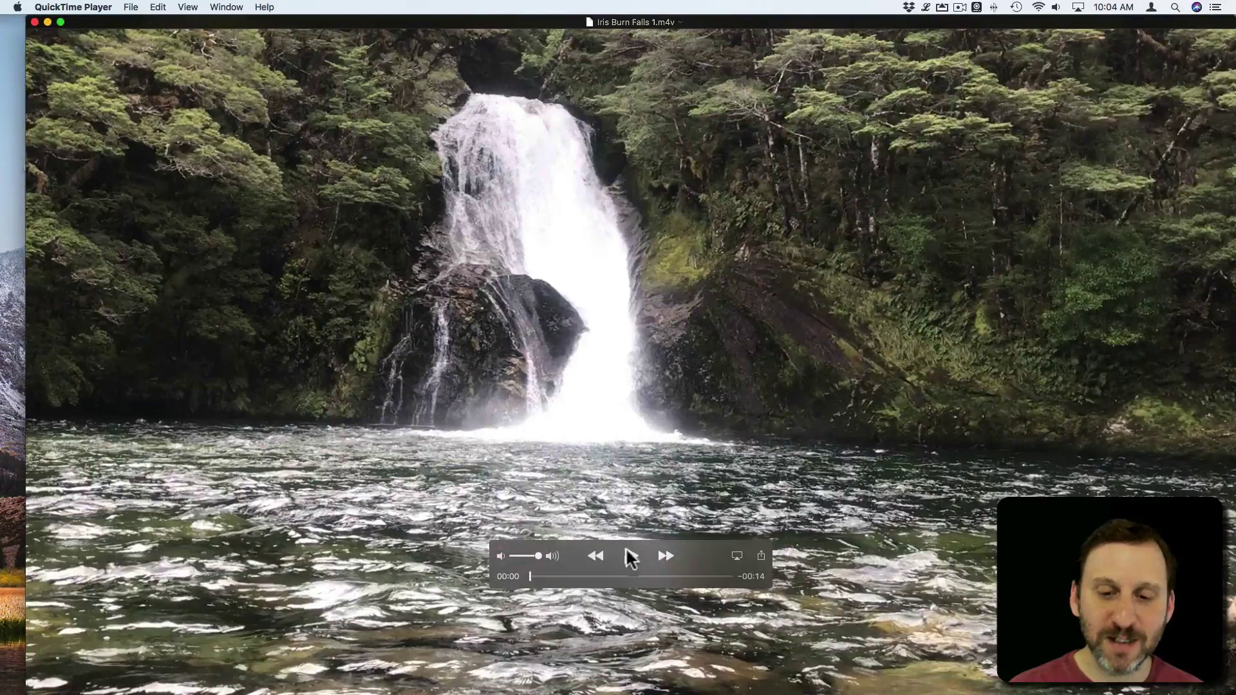
click(629, 551)
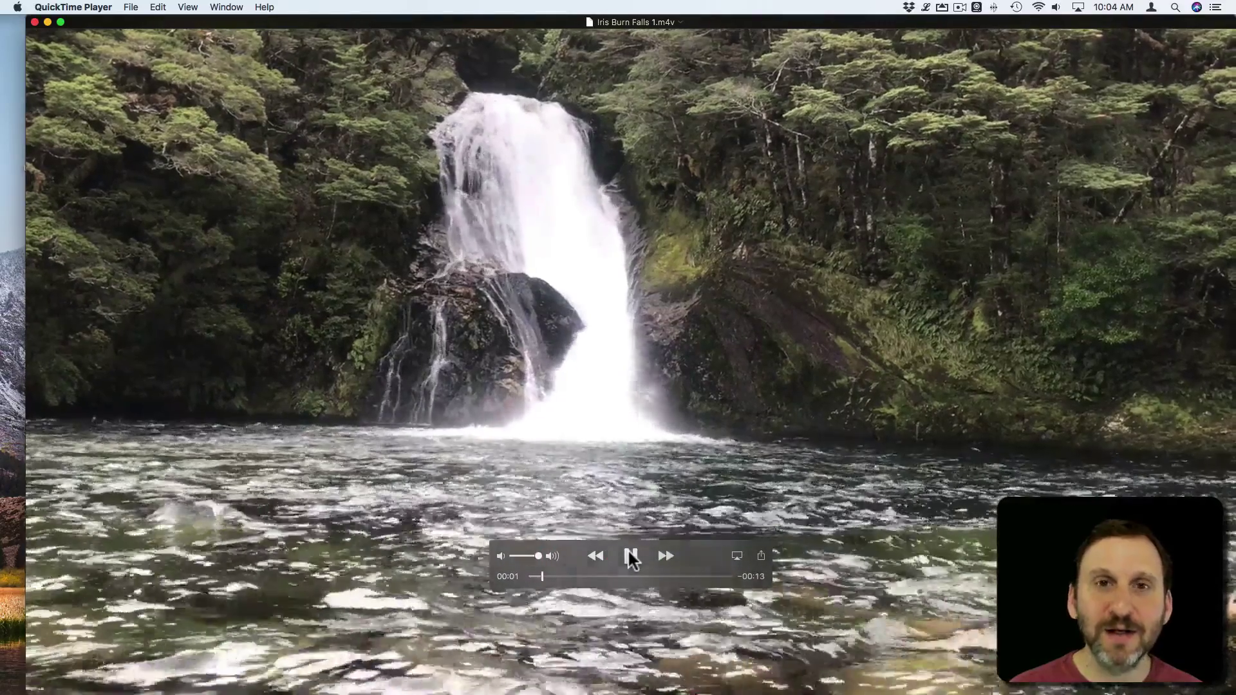
click(629, 549)
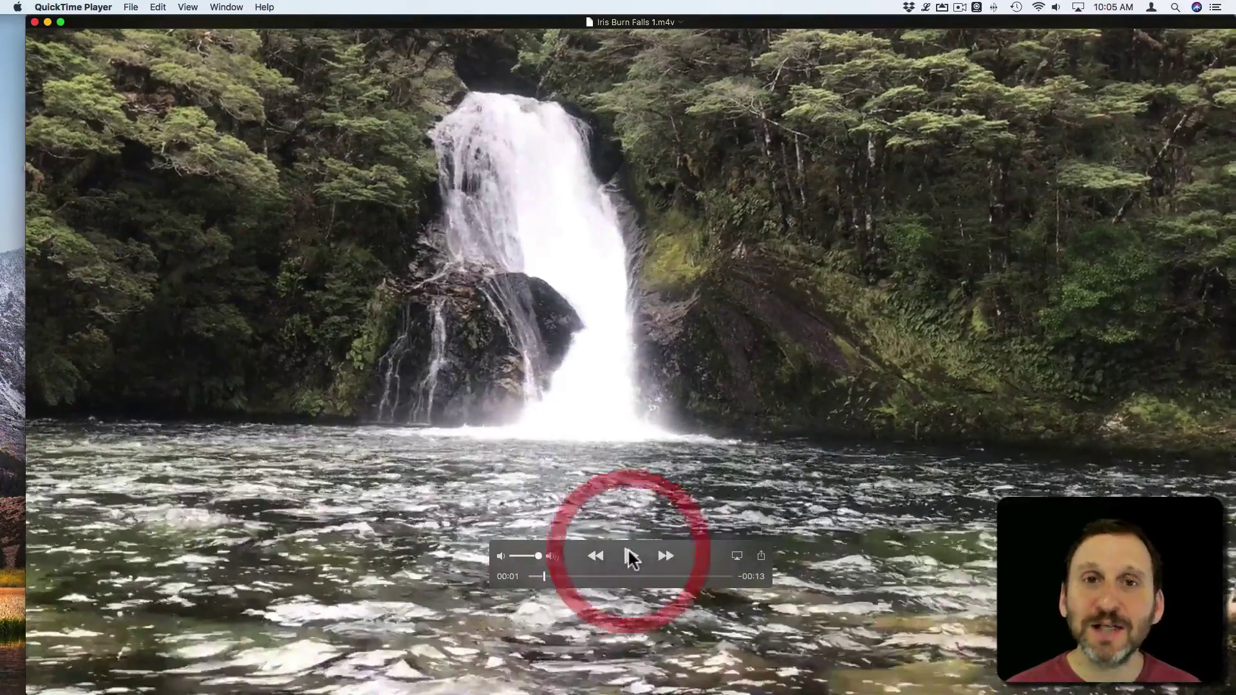